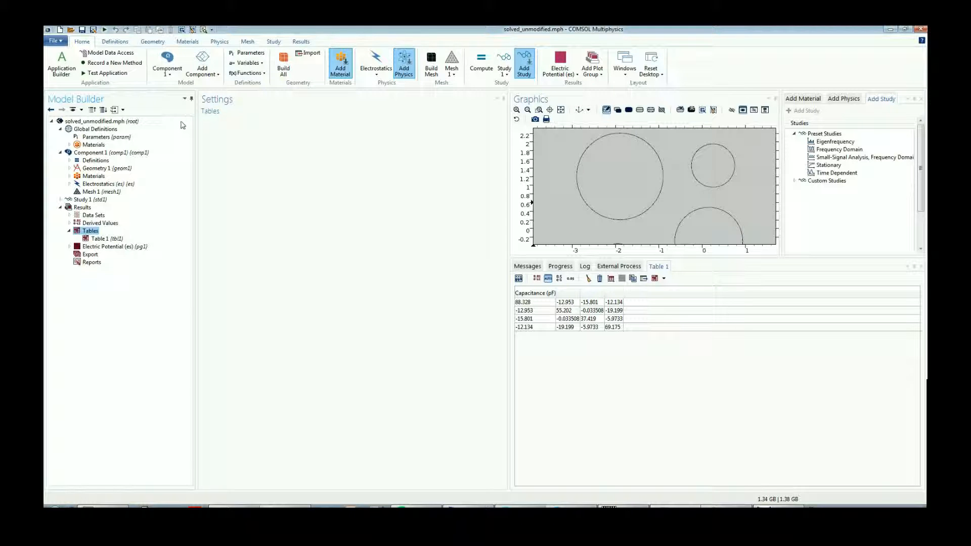
# Create a new form in the Application Builder with input fields for parameters R1, R2, R3, R4 and epsilon1.
pyautogui.click(66, 75)
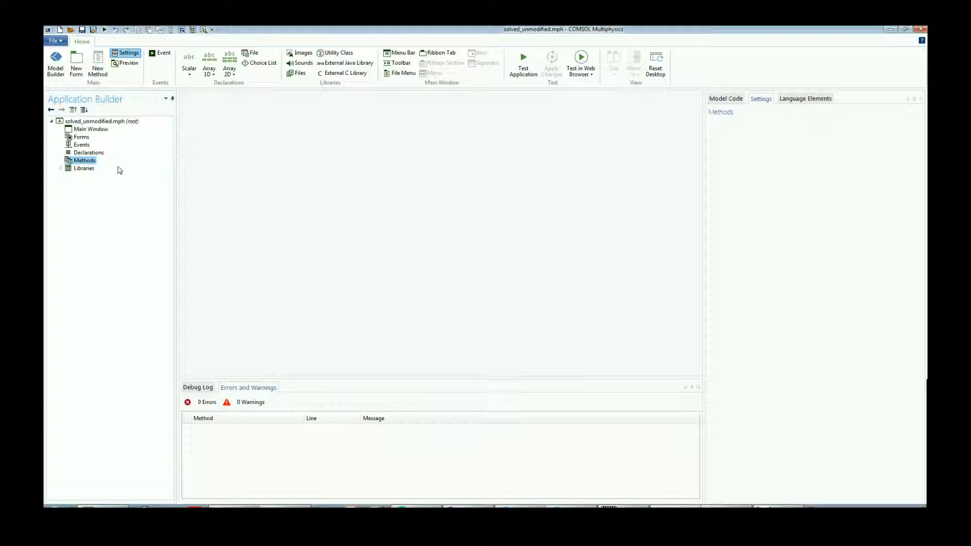
pyautogui.click(77, 145)
pyautogui.click(75, 140)
pyautogui.click(78, 145)
pyautogui.click(79, 137)
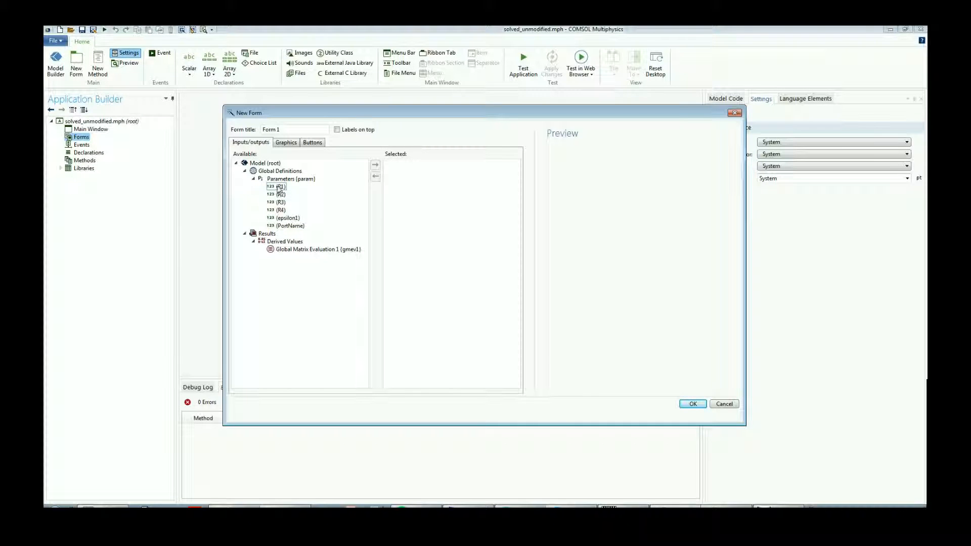
pyautogui.moveTo(280, 187); pyautogui.dragTo(286, 218)
pyautogui.click(375, 165)
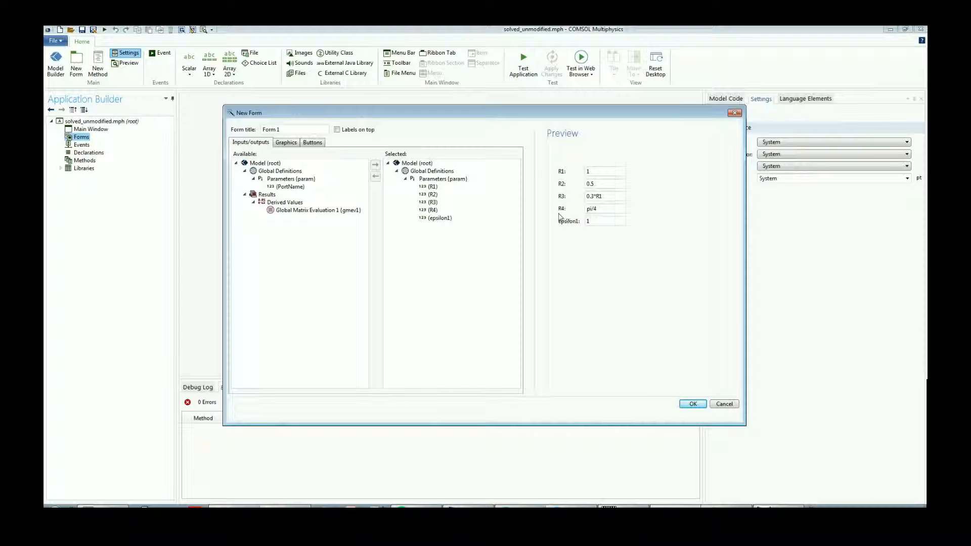
pyautogui.click(693, 403)
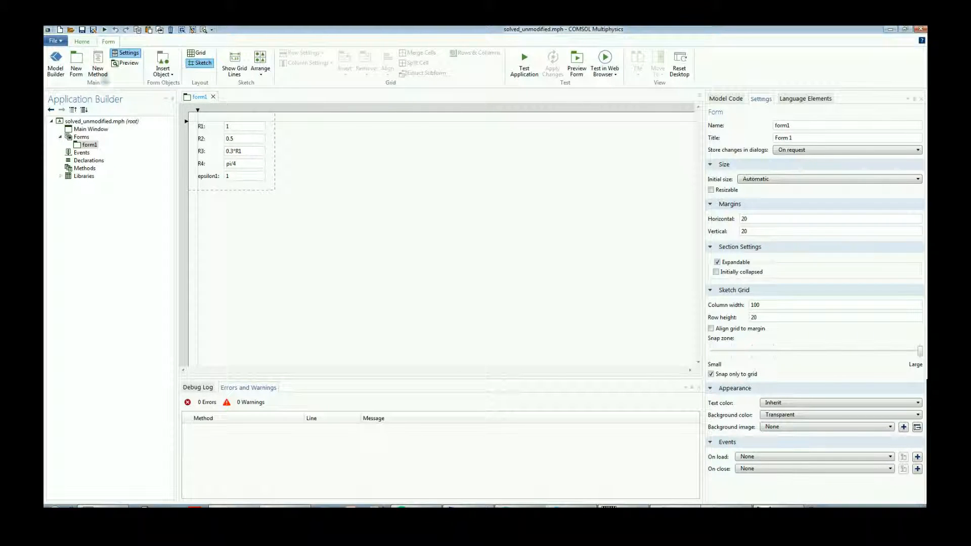
# Review the global parameters in the Model Builder, and switch the layout of form1 to grid.
pyautogui.click(56, 63)
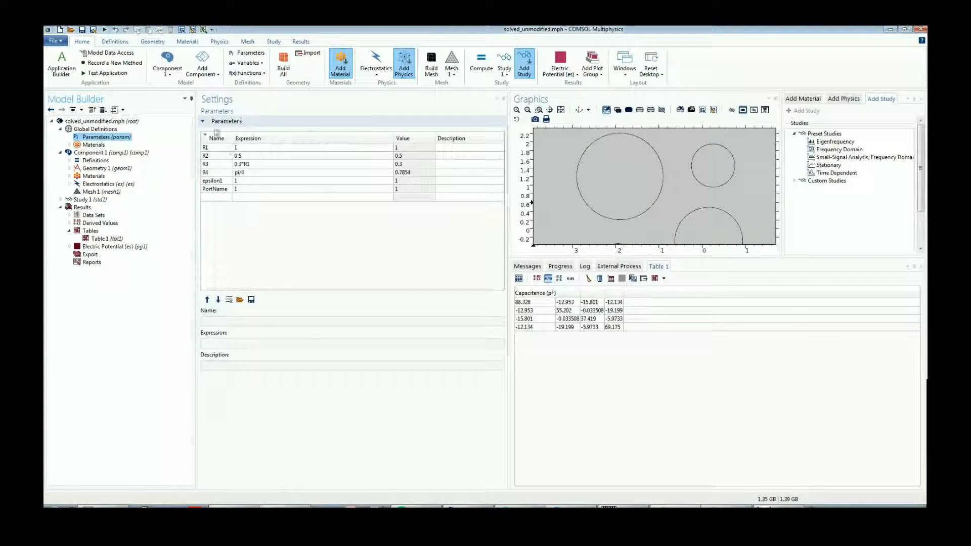
pyautogui.click(61, 64)
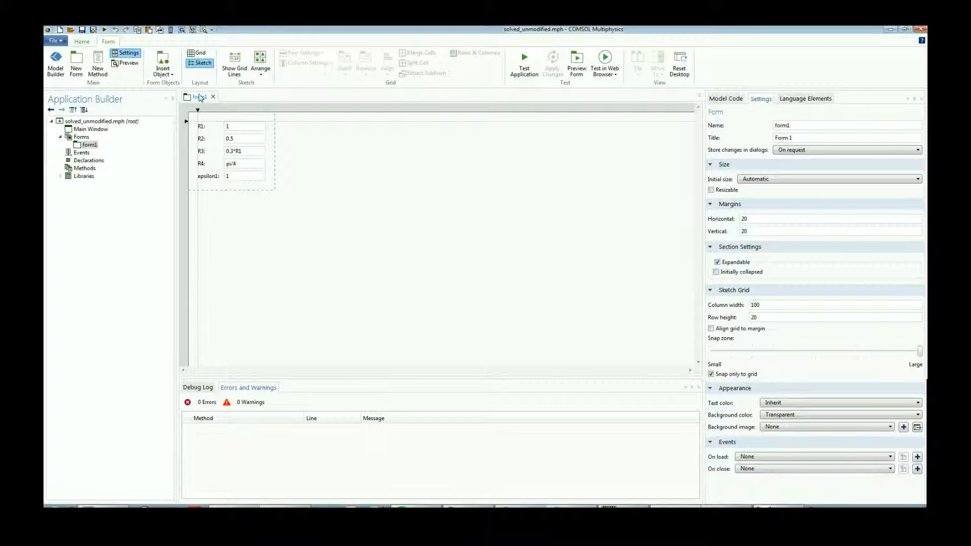
pyautogui.click(196, 54)
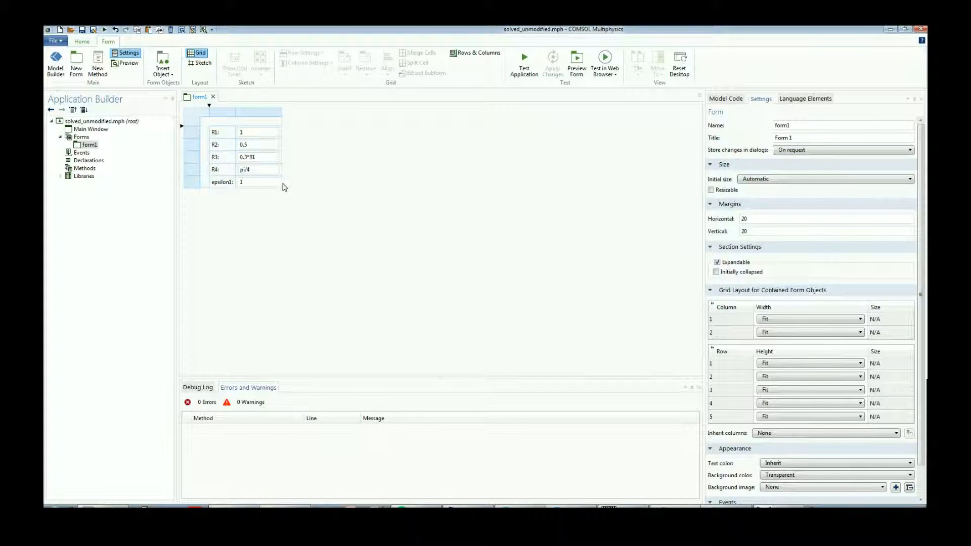
# Insert an empty row below the epsilon1 row in the form grid.
pyautogui.click(195, 185)
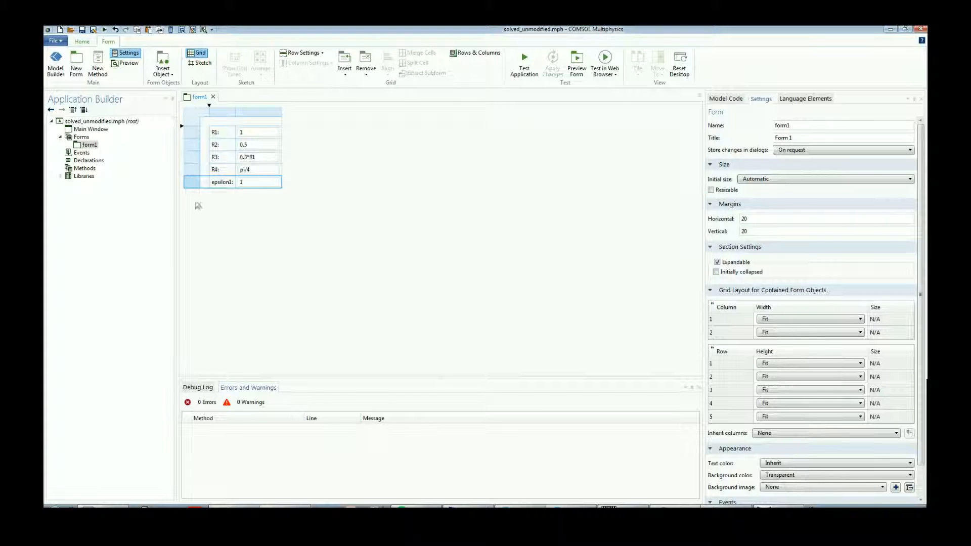
pyautogui.click(197, 115)
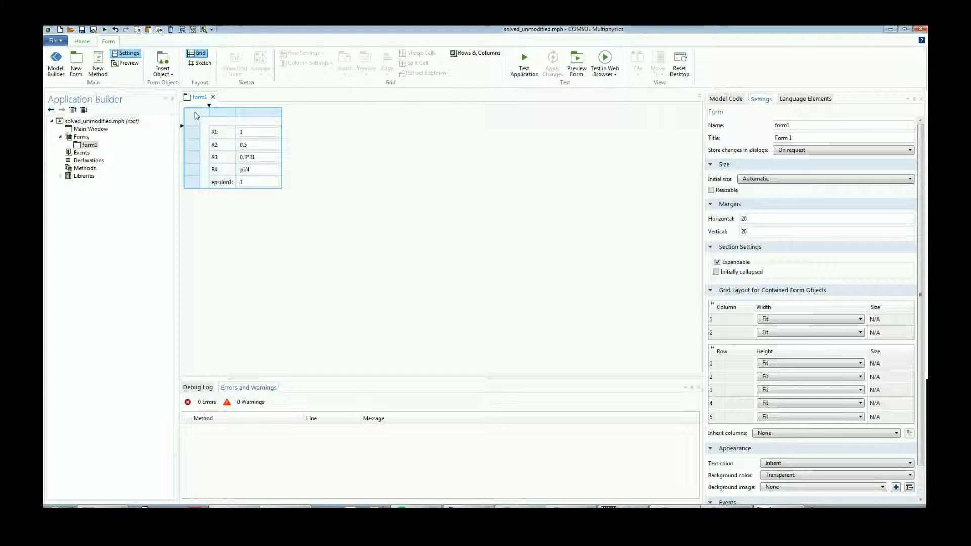
pyautogui.click(192, 183)
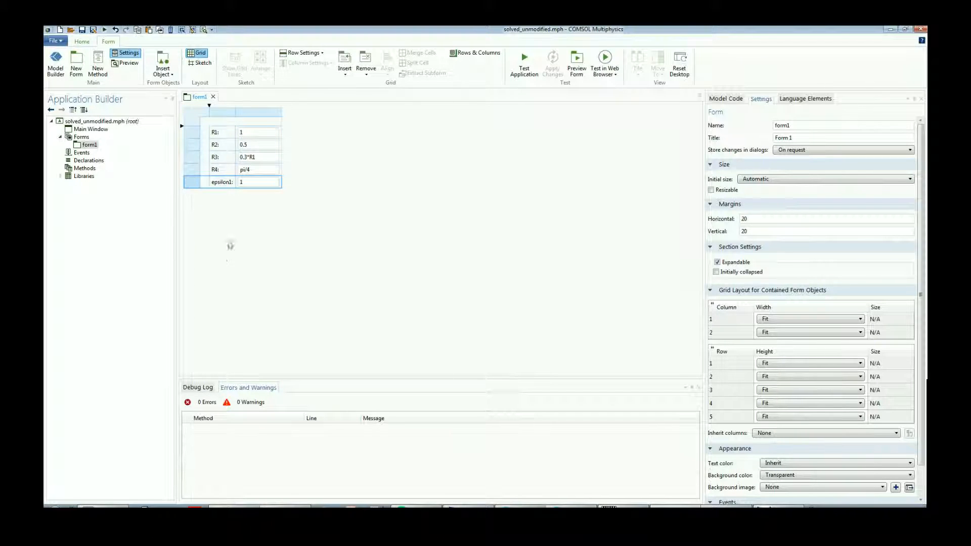
pyautogui.click(255, 194)
# Add a text label reading "Maxwell Matrix" in the second column of the empty row.
pyautogui.click(156, 76)
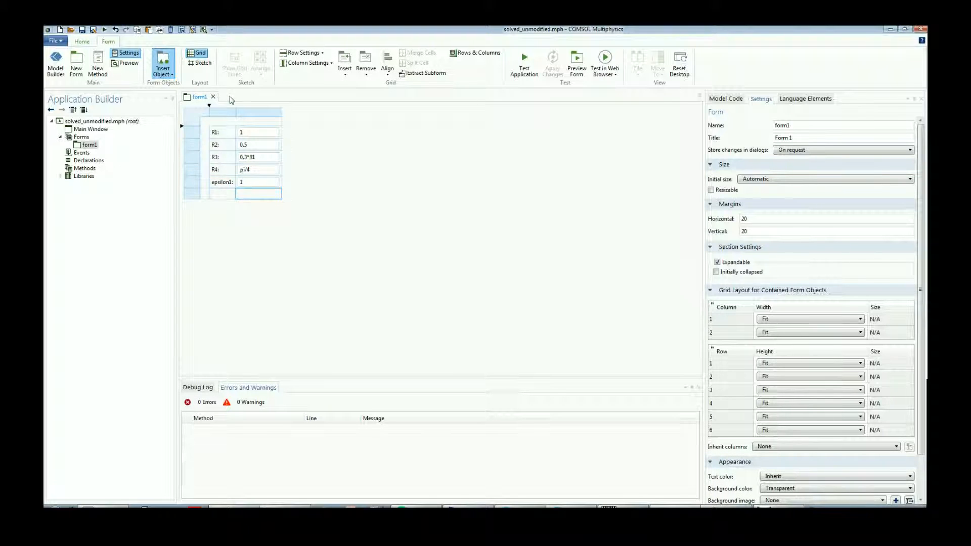
pyautogui.click(182, 119)
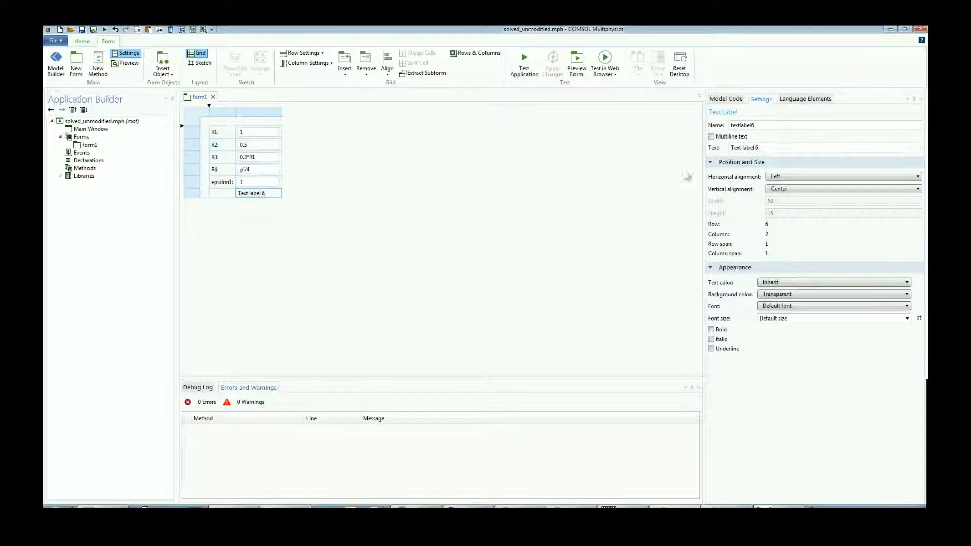
pyautogui.write('Spac')
pyautogui.write('ell M')
pyautogui.write('atrix')
pyautogui.click(421, 225)
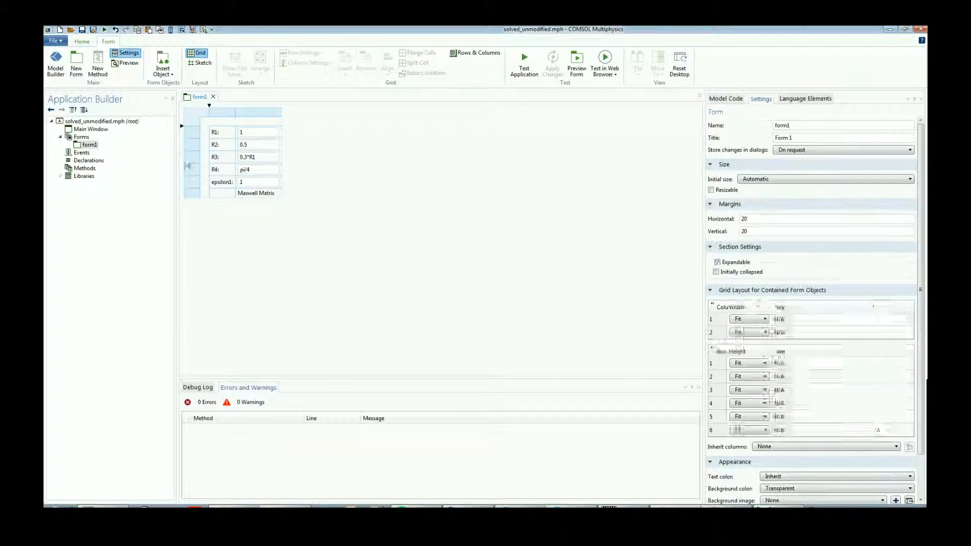
# Insert a third grid column and place a copy of the Maxwell Matrix label in its last row.
pyautogui.click(255, 114)
pyautogui.rightClick(255, 116)
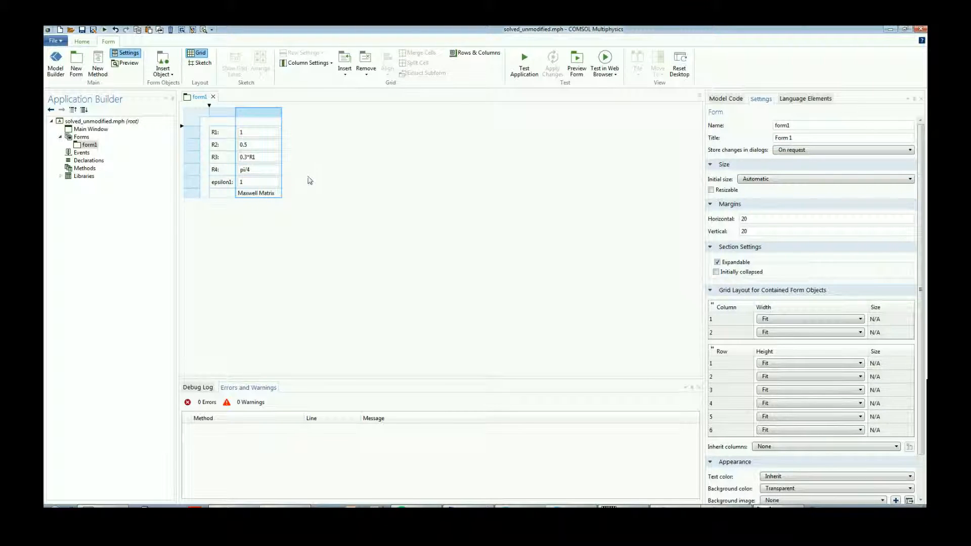
pyautogui.click(308, 173)
pyautogui.click(265, 196)
pyautogui.click(295, 194)
pyautogui.hotkey('ctrl', 'v')
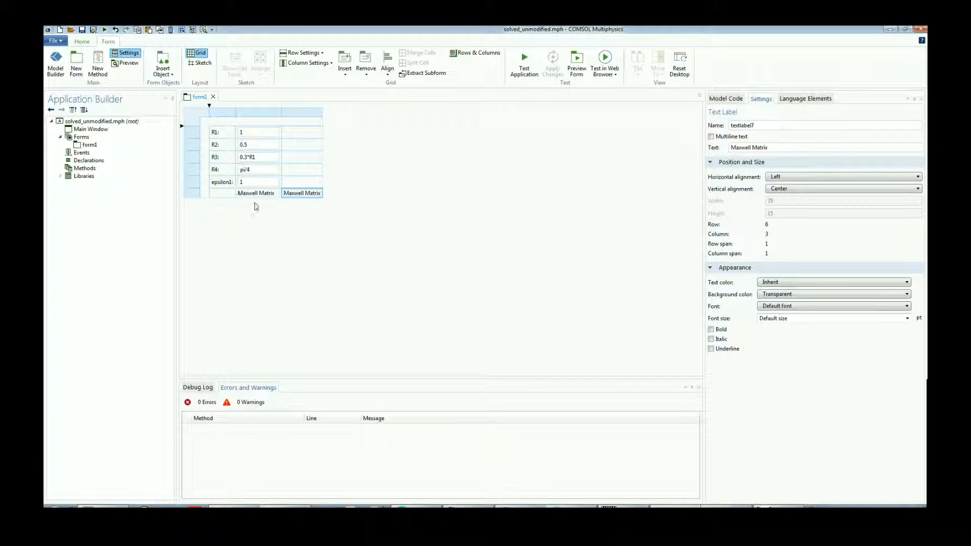
# Compare the object names of the two Maxwell Matrix labels and glance at the Model Builder.
pyautogui.click(272, 198)
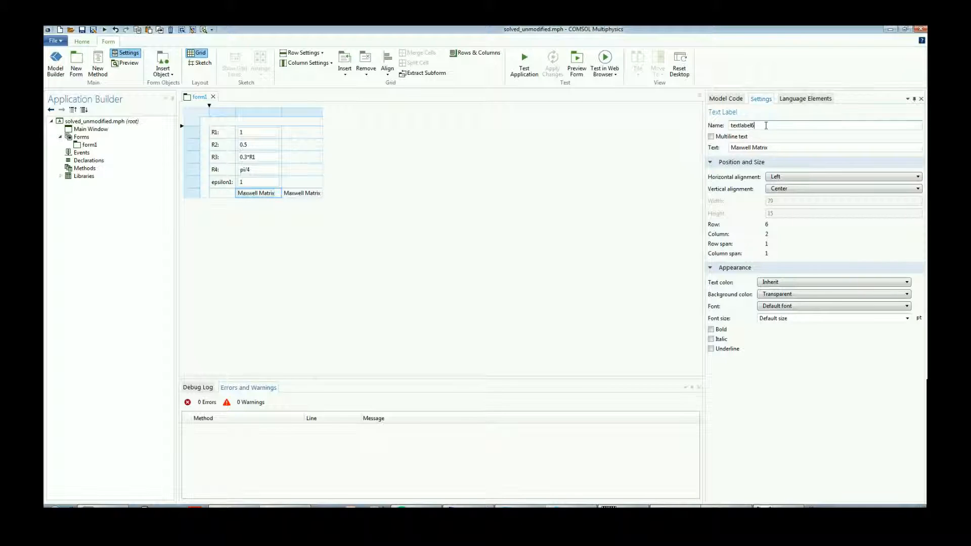
pyautogui.click(308, 194)
pyautogui.click(759, 125)
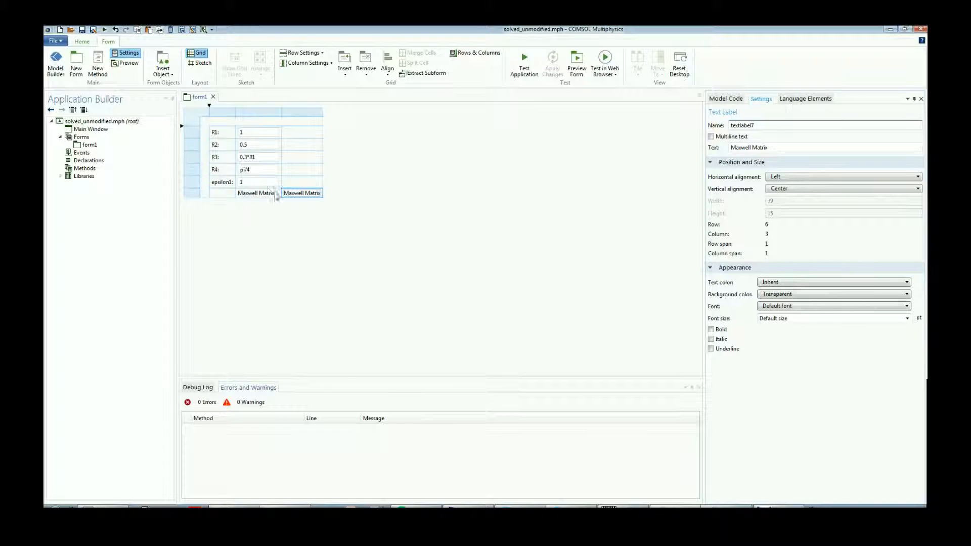
pyautogui.click(56, 62)
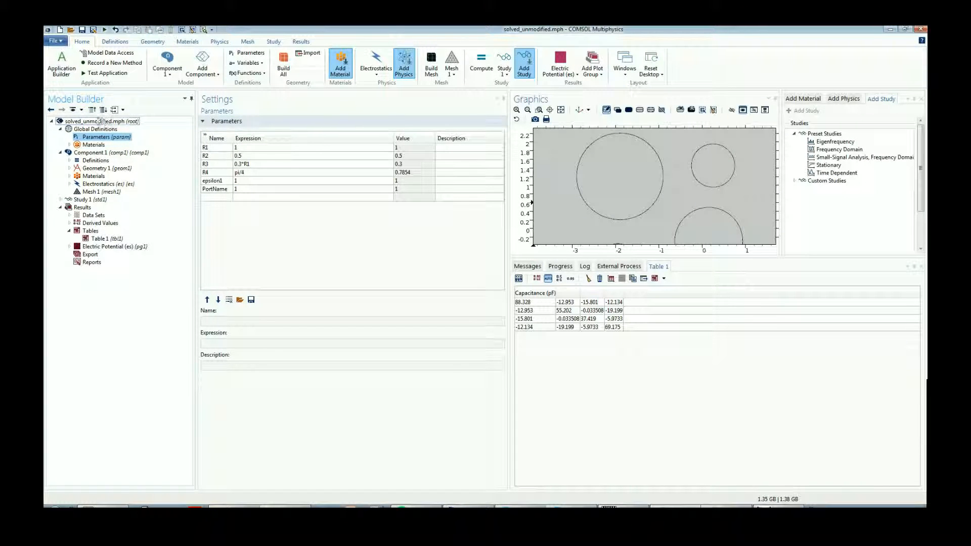
pyautogui.click(61, 63)
# Change the text of the copied label in the third column to "Spice Matrix".
pyautogui.click(260, 196)
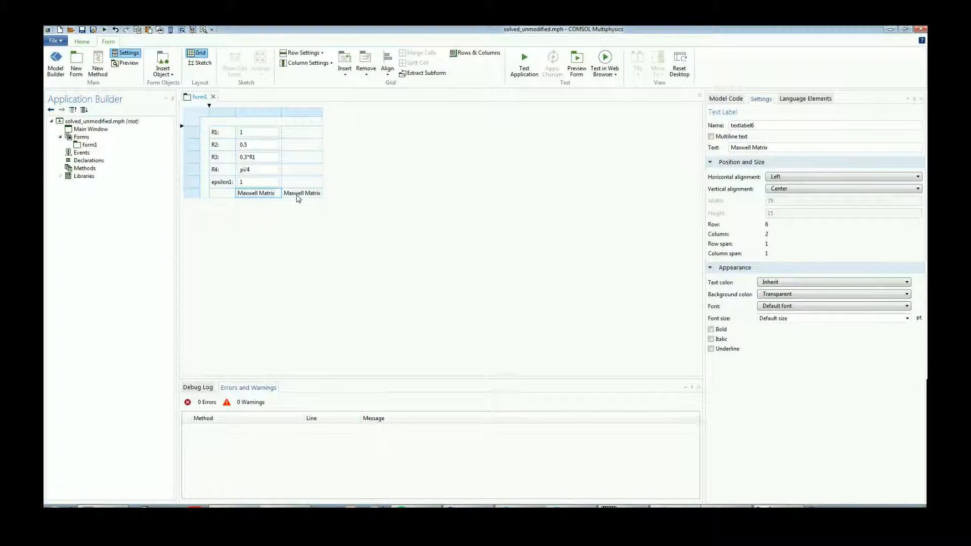
pyautogui.click(298, 198)
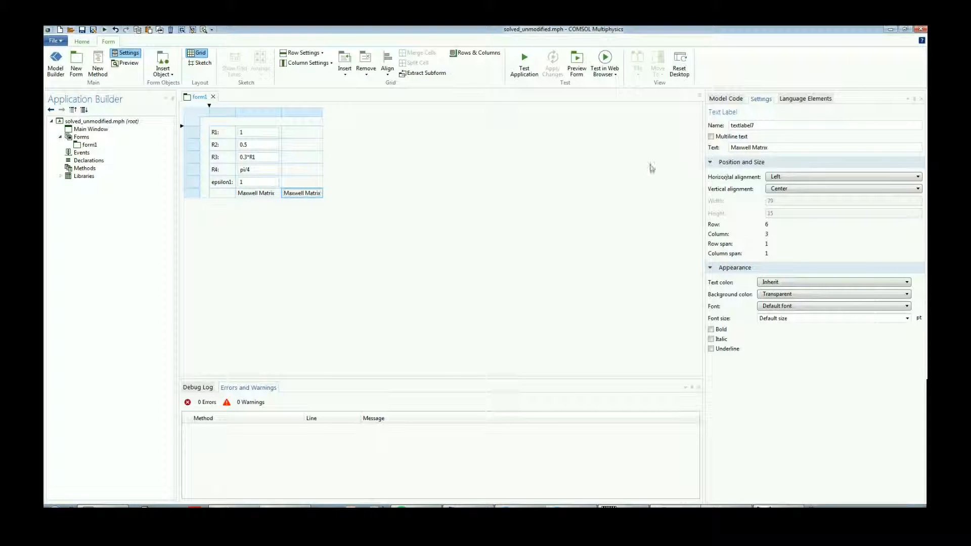
pyautogui.doubleClick(741, 147)
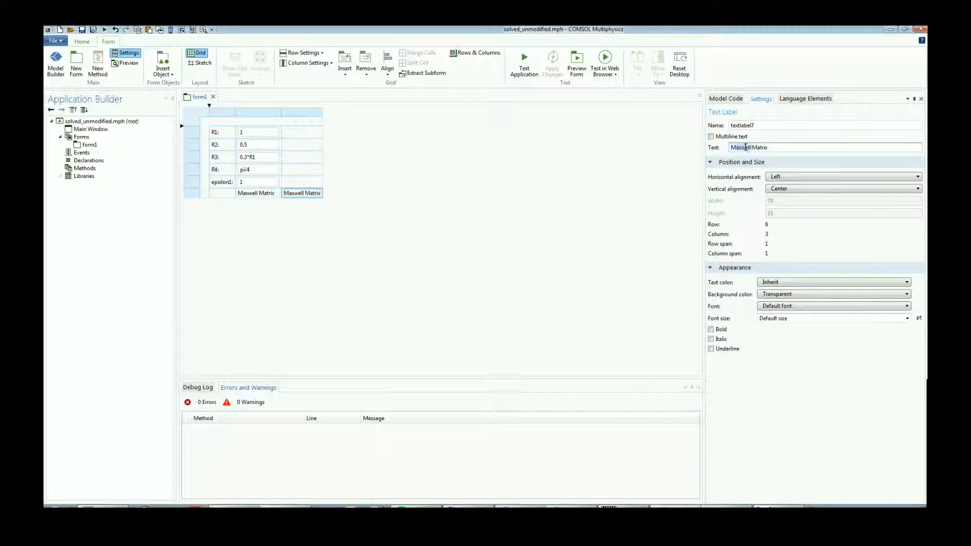
pyautogui.write('Spice')
pyautogui.click(341, 229)
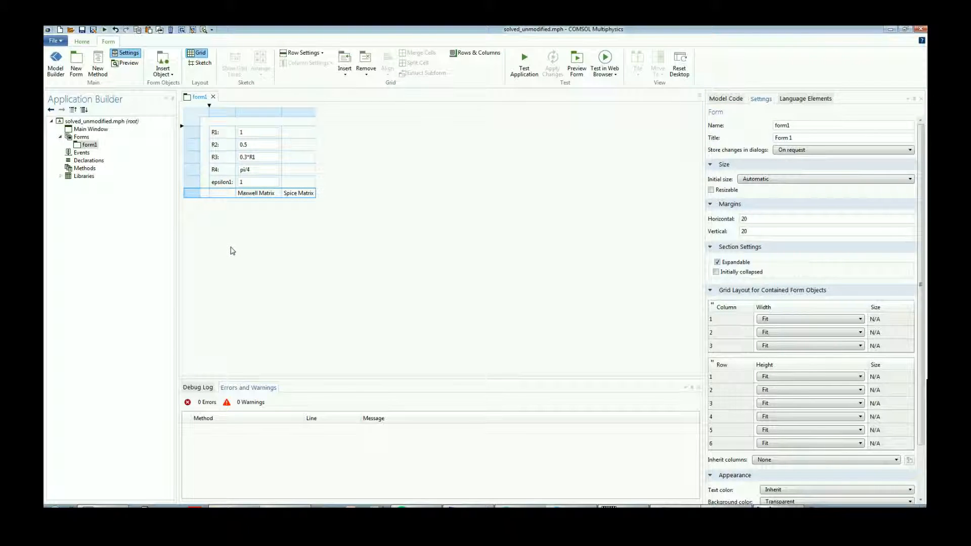
# Add a results table in a new row below the Maxwell Matrix label and widen its column to about 240.
pyautogui.click(245, 206)
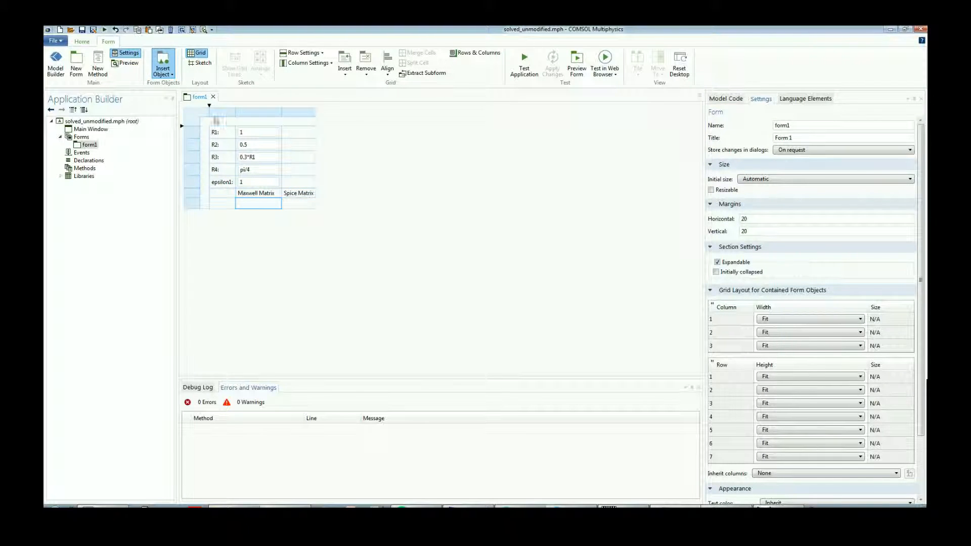
pyautogui.click(235, 176)
pyautogui.click(248, 205)
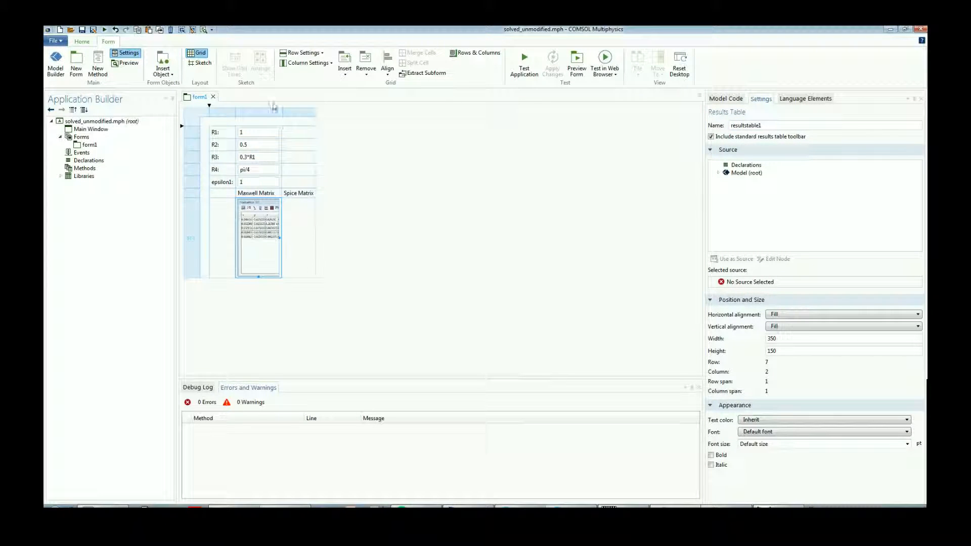
pyautogui.moveTo(283, 113); pyautogui.dragTo(345, 113)
pyautogui.click(286, 230)
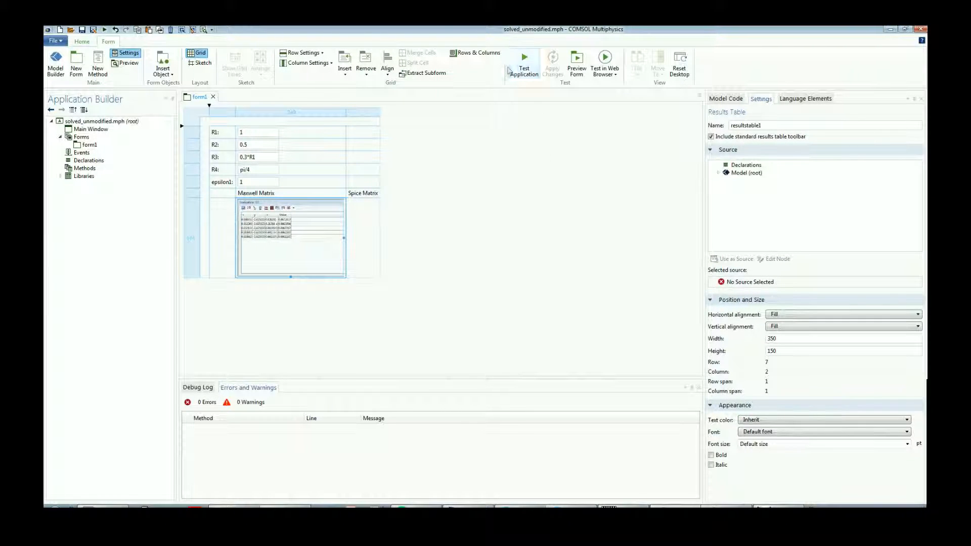
# Try to test the application, and set Table 1 (tbl1) as the source of the results table under Maxwell Matrix.
pyautogui.click(521, 71)
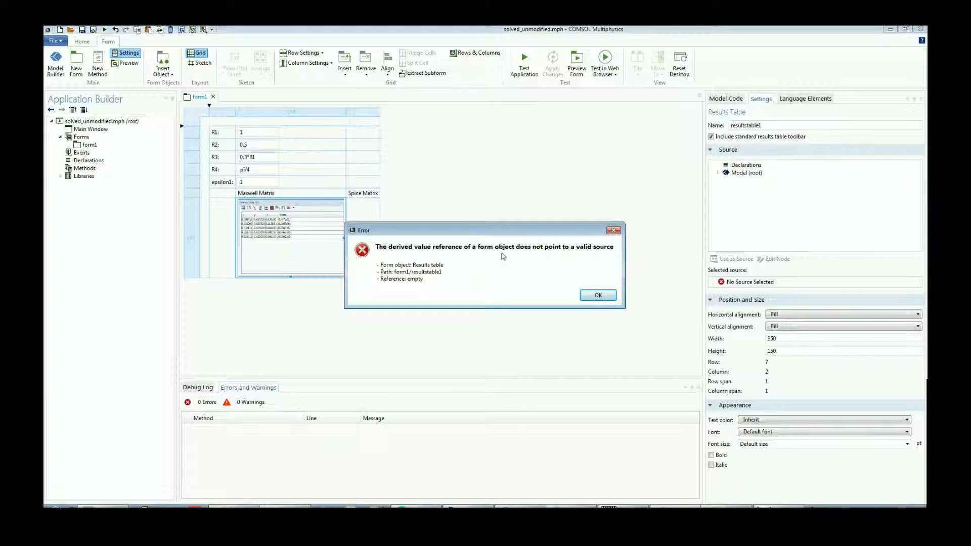
pyautogui.click(613, 230)
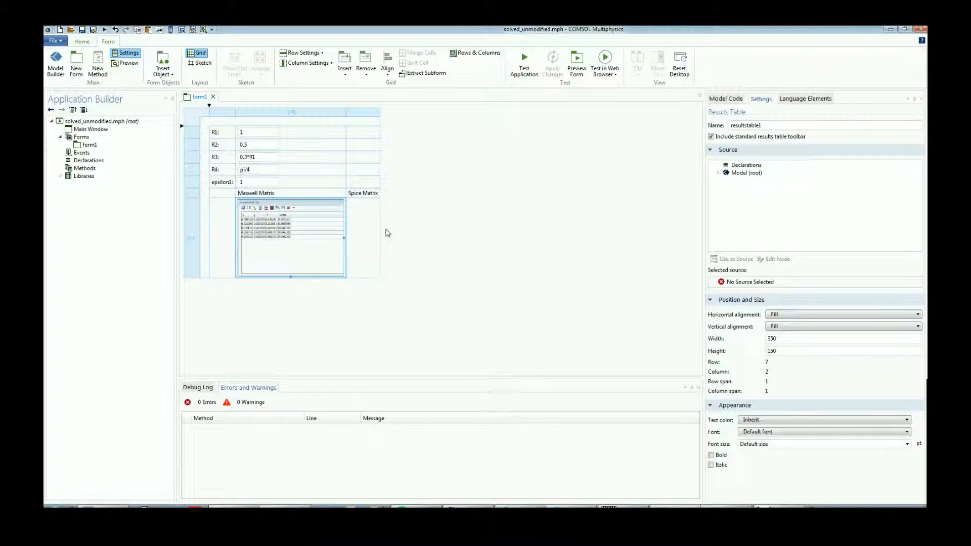
pyautogui.click(718, 173)
pyautogui.click(726, 196)
pyautogui.click(735, 212)
pyautogui.click(764, 221)
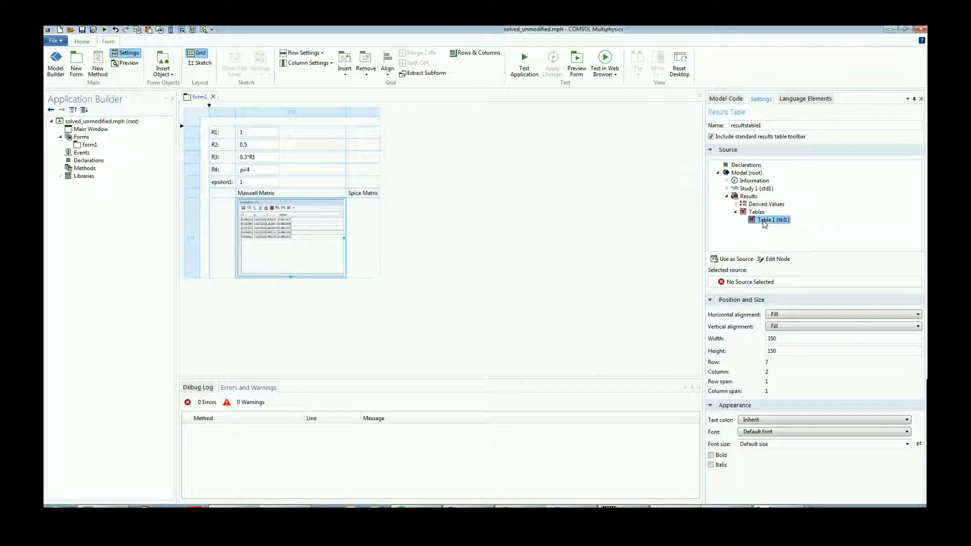
pyautogui.doubleClick(764, 222)
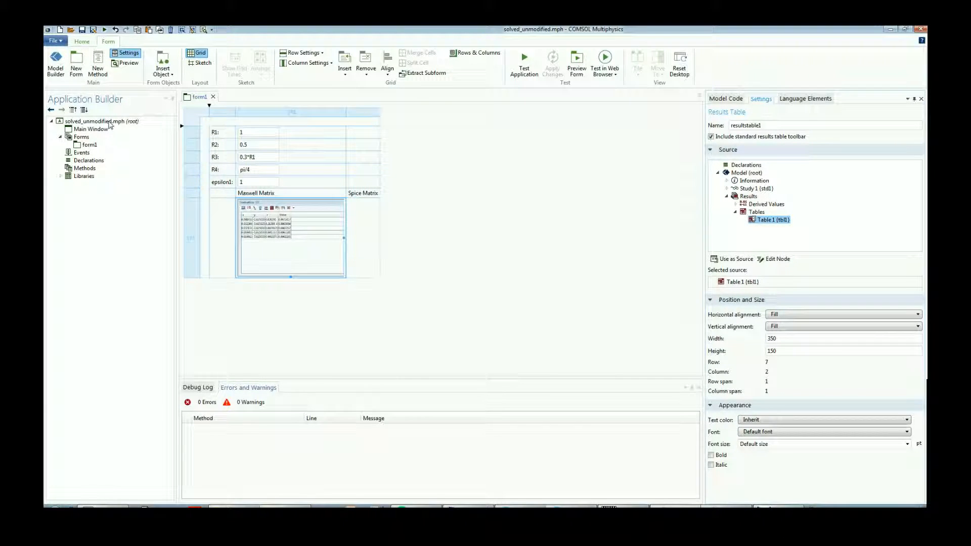
# Add a second results table below the Spice Matrix label and widen its column to match the first table.
pyautogui.click(55, 64)
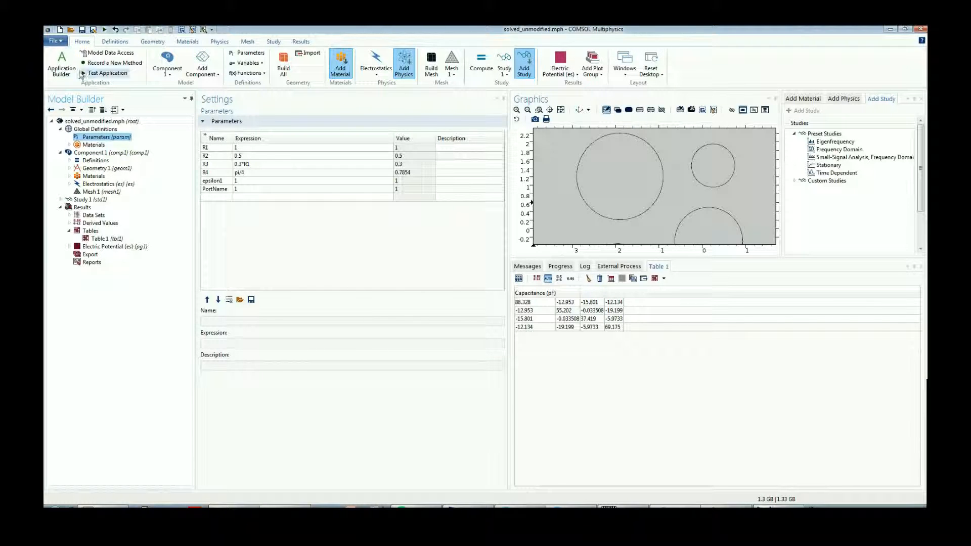
pyautogui.click(62, 63)
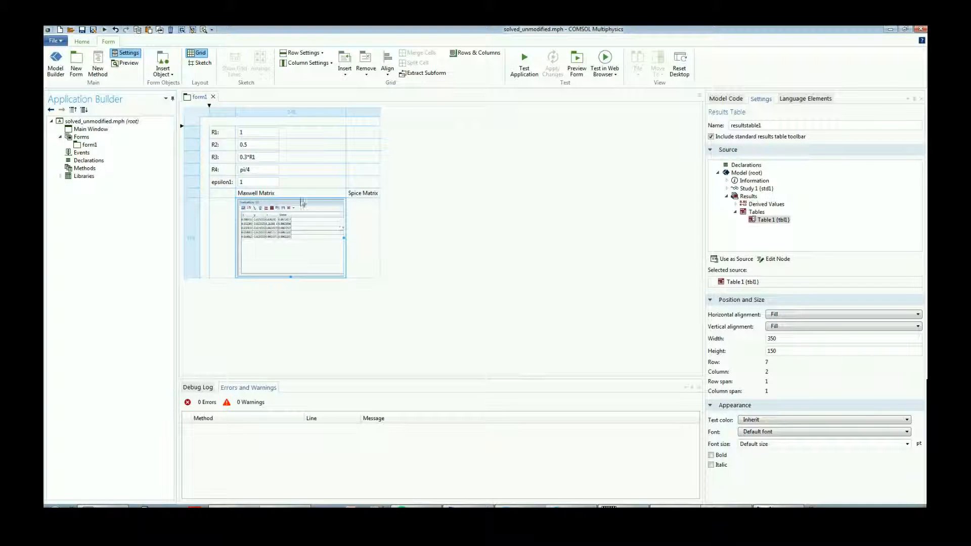
pyautogui.click(365, 327)
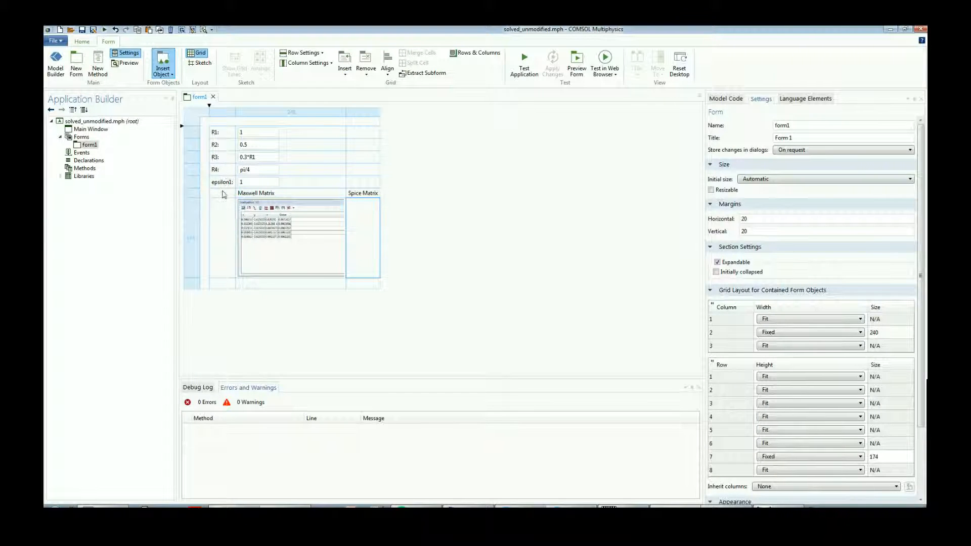
pyautogui.hotkey('ctrl', 'v')
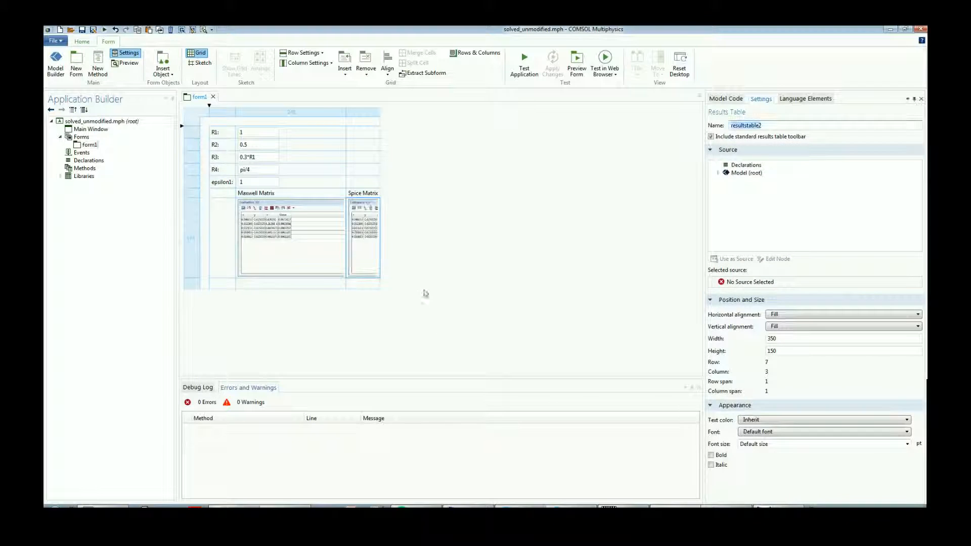
pyautogui.moveTo(379, 114); pyautogui.dragTo(455, 123)
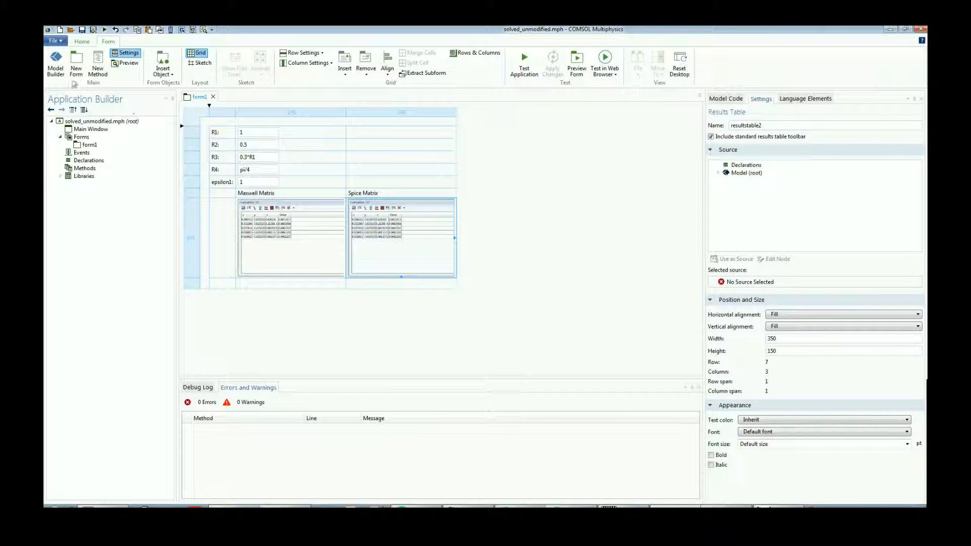
# Add a second table to the model's results tables in the Model Builder and return to the Application Builder.
pyautogui.click(58, 64)
pyautogui.click(90, 230)
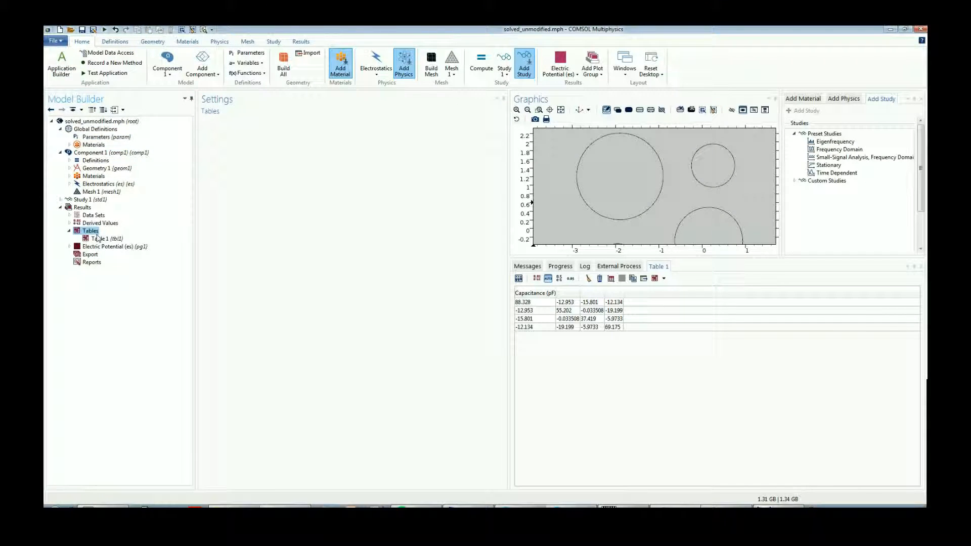
pyautogui.click(98, 238)
pyautogui.click(61, 64)
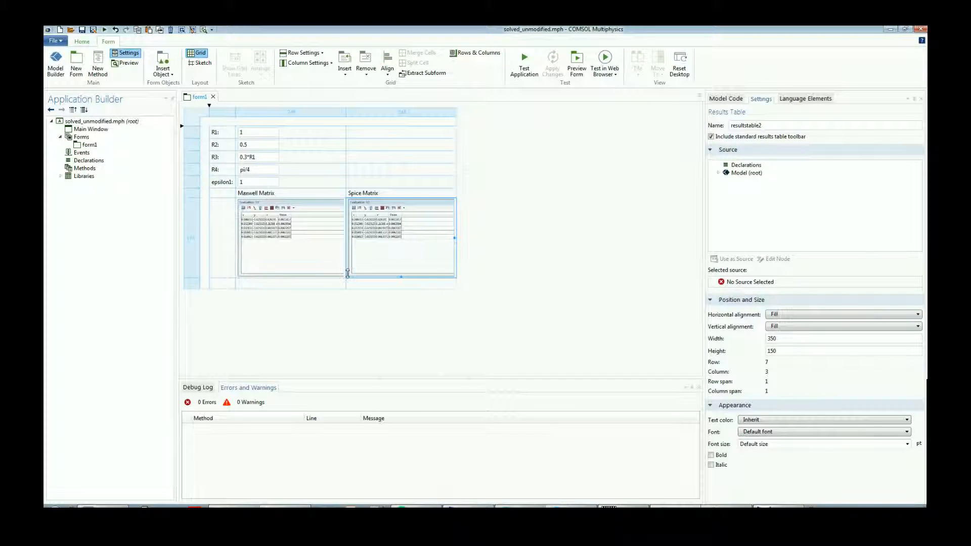
# Set Table 2 (tbl2) as the source of the results table under the Spice Matrix label.
pyautogui.click(717, 172)
pyautogui.click(726, 196)
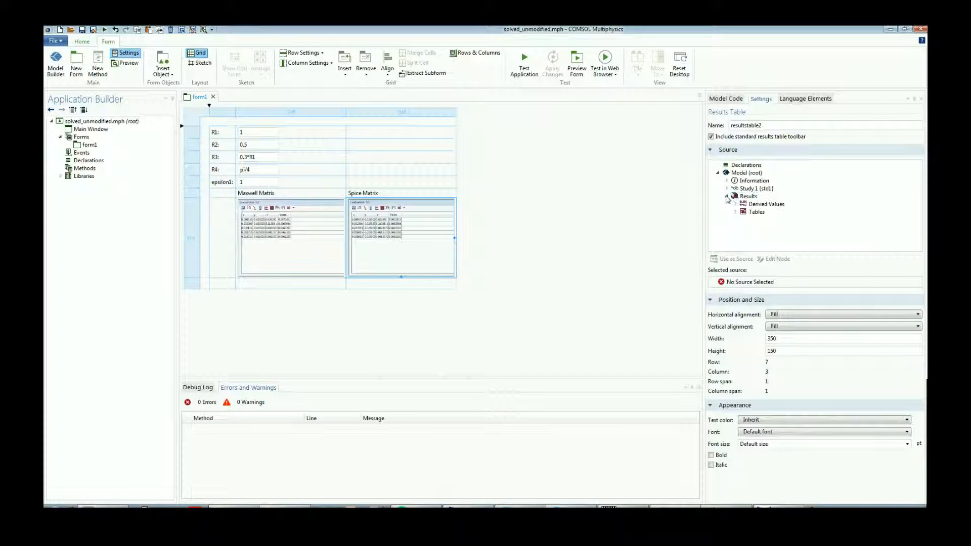
pyautogui.click(736, 212)
pyautogui.click(765, 228)
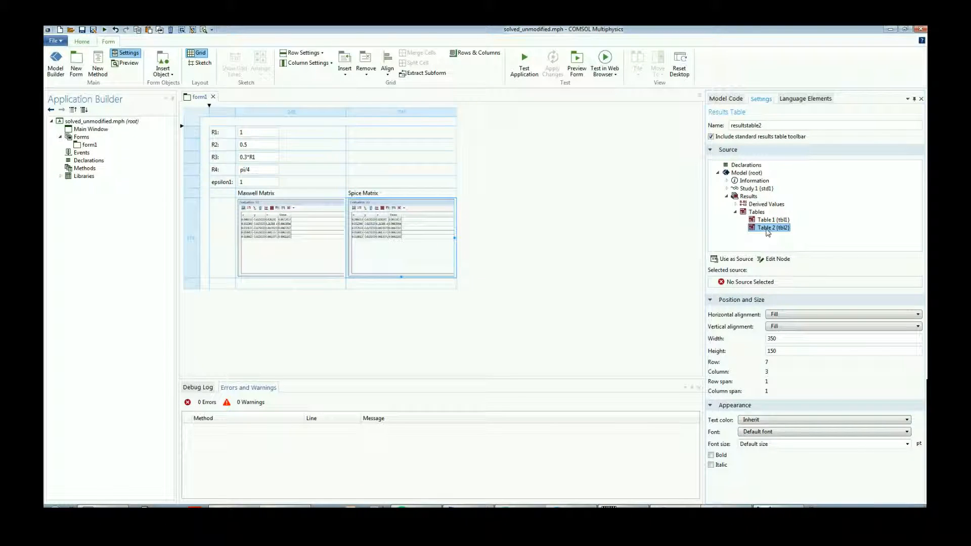
# Examine Table 2 and Table 1 in the model and compare them with the sources of the form's results tables.
pyautogui.click(56, 63)
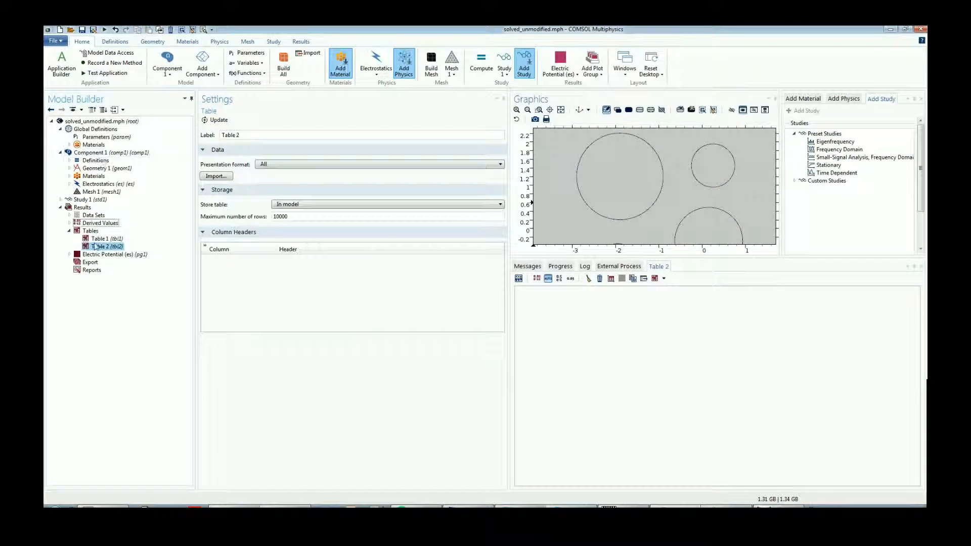
pyautogui.click(62, 63)
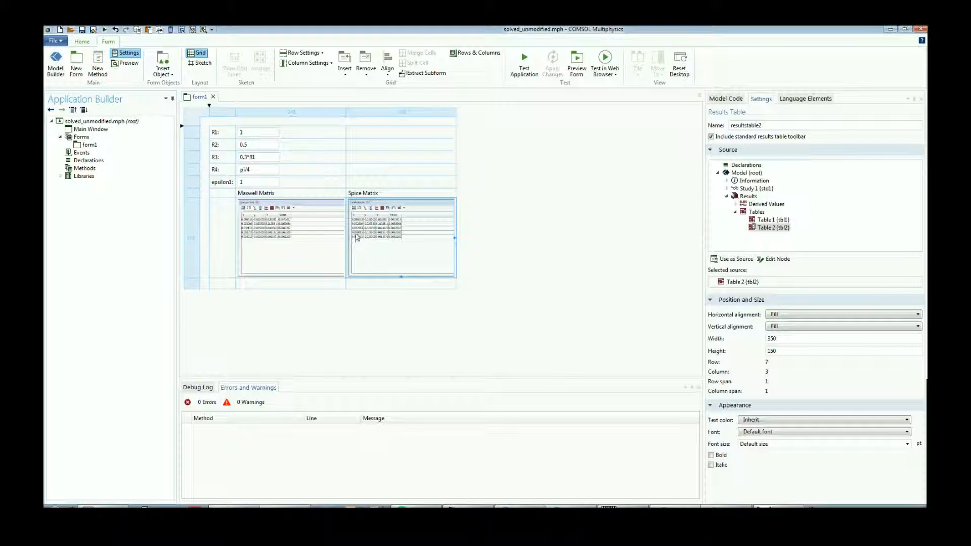
pyautogui.click(305, 305)
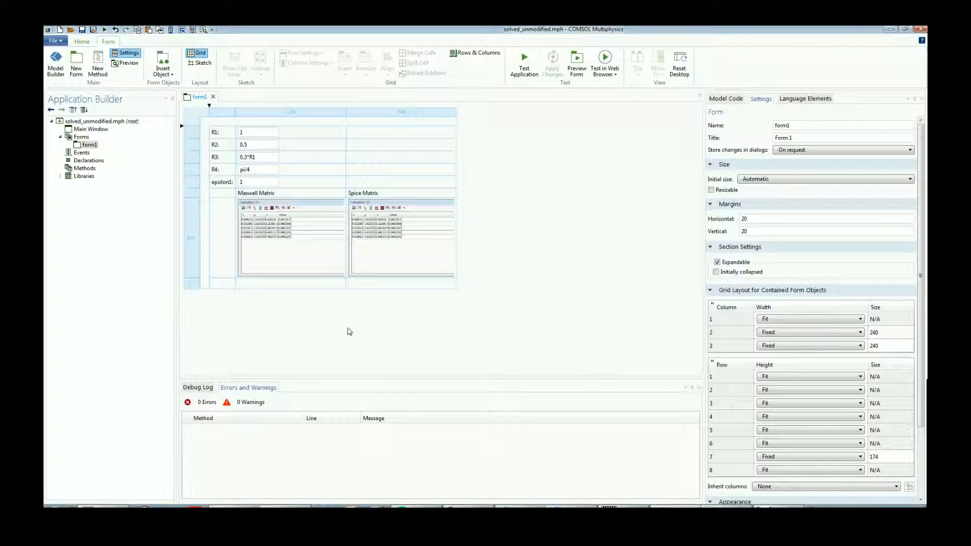
pyautogui.click(289, 238)
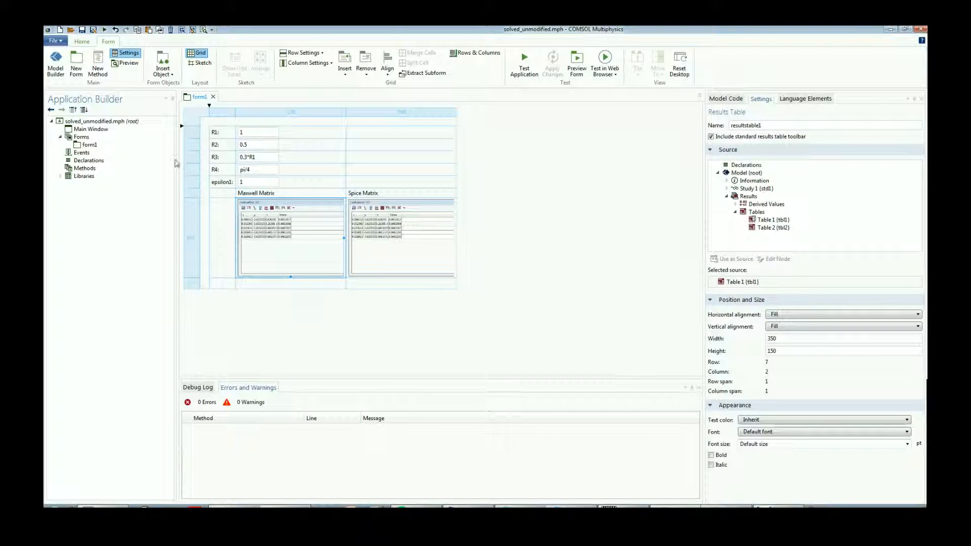
pyautogui.click(56, 64)
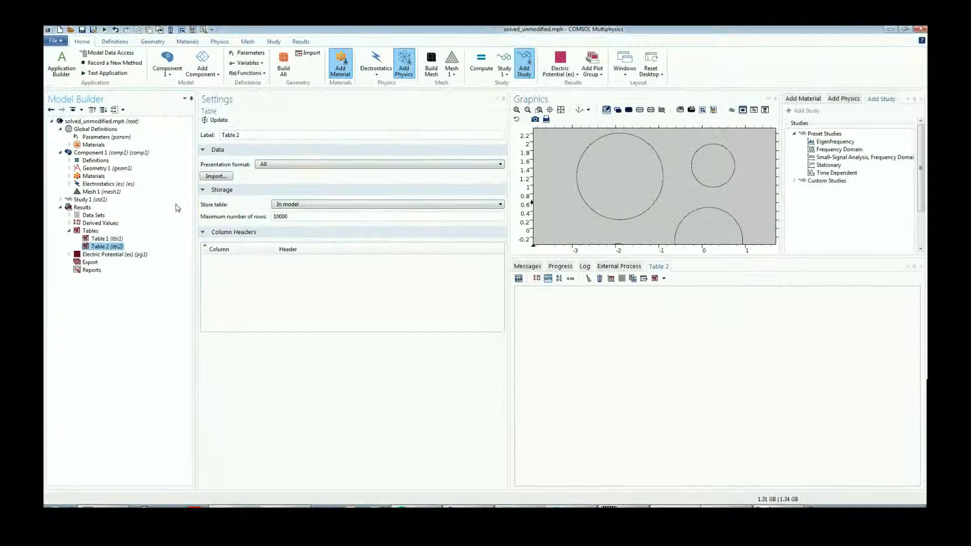
pyautogui.click(99, 239)
pyautogui.click(62, 63)
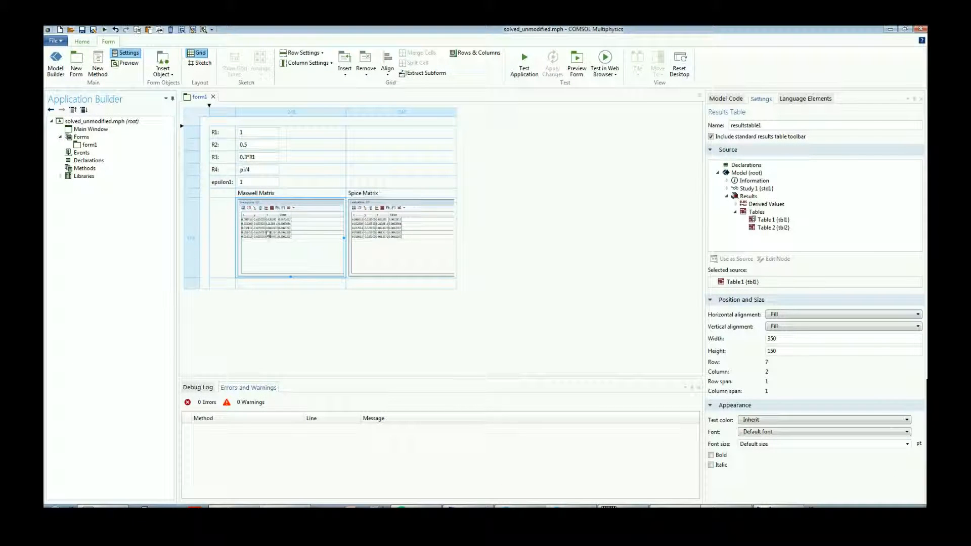
# Insert a button into the third-column cell in the R1 row of the form.
pyautogui.click(348, 136)
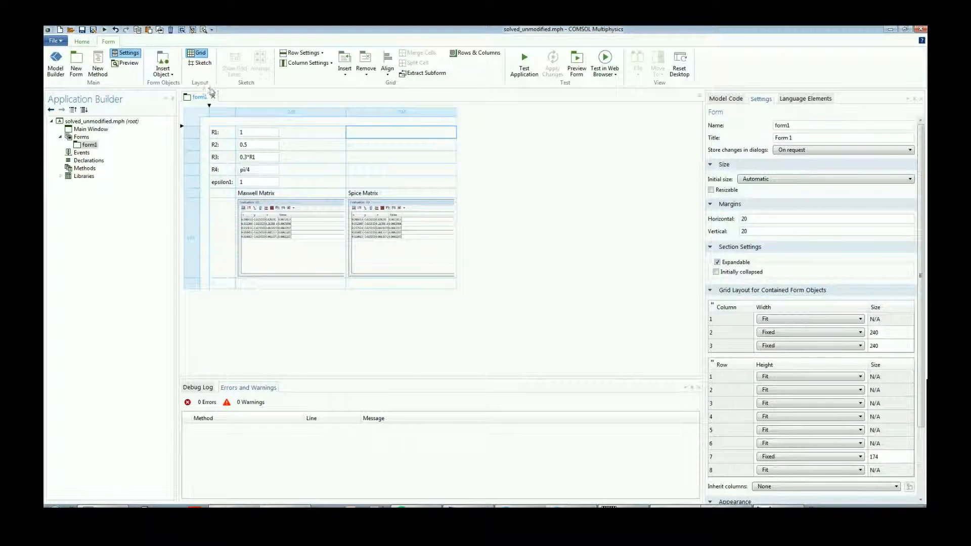
pyautogui.click(246, 93)
pyautogui.click(371, 134)
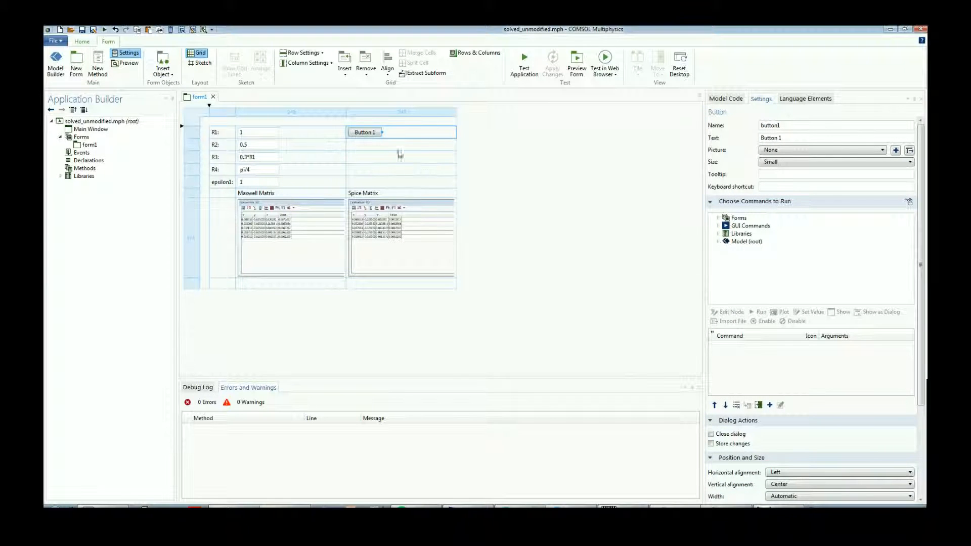
# Assign a run command for Study 1 to the new button and remove the duplicate command entry.
pyautogui.click(718, 241)
pyautogui.click(743, 242)
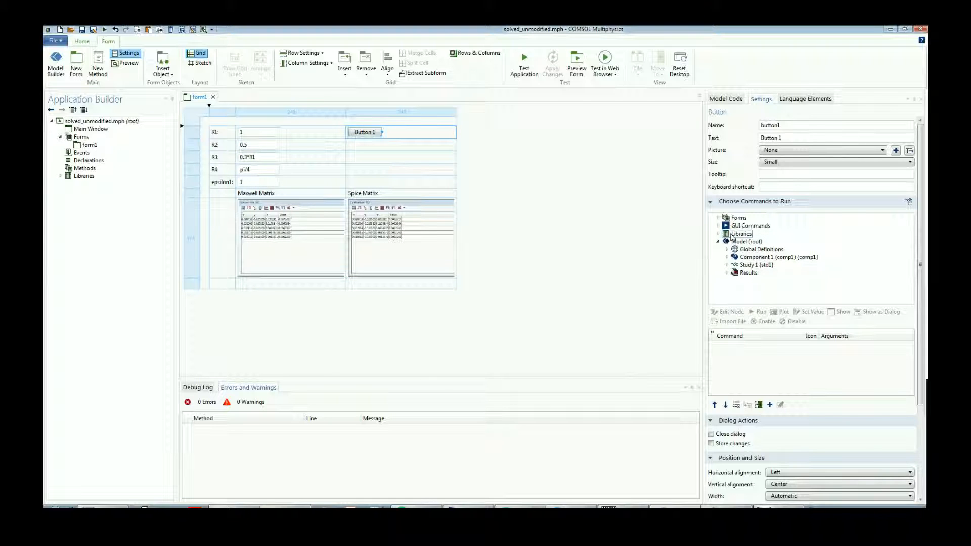
pyautogui.click(727, 265)
pyautogui.click(756, 265)
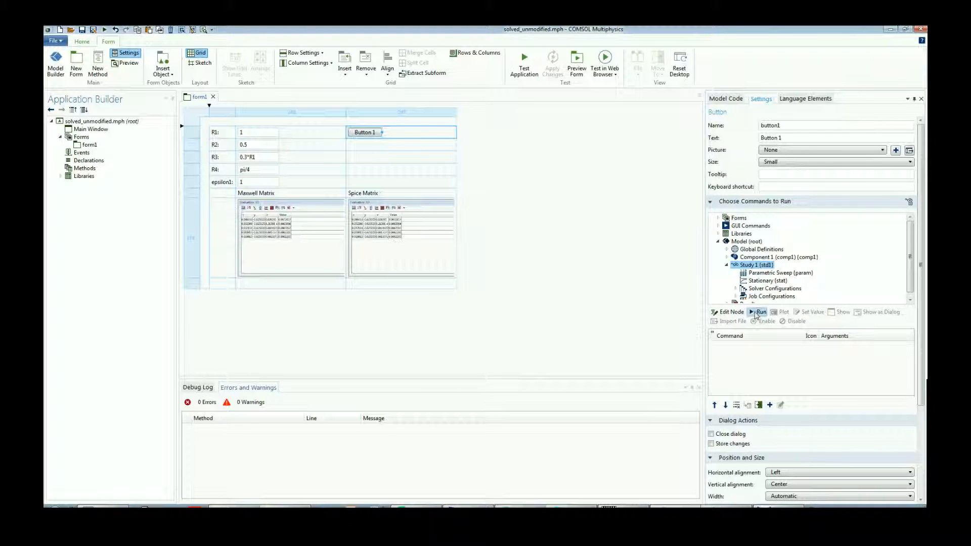
pyautogui.doubleClick(758, 313)
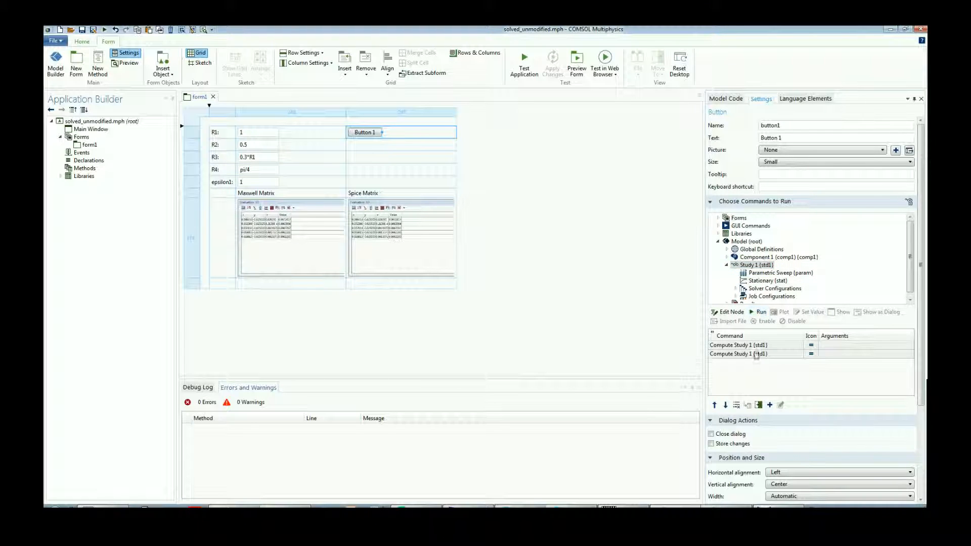
pyautogui.click(737, 404)
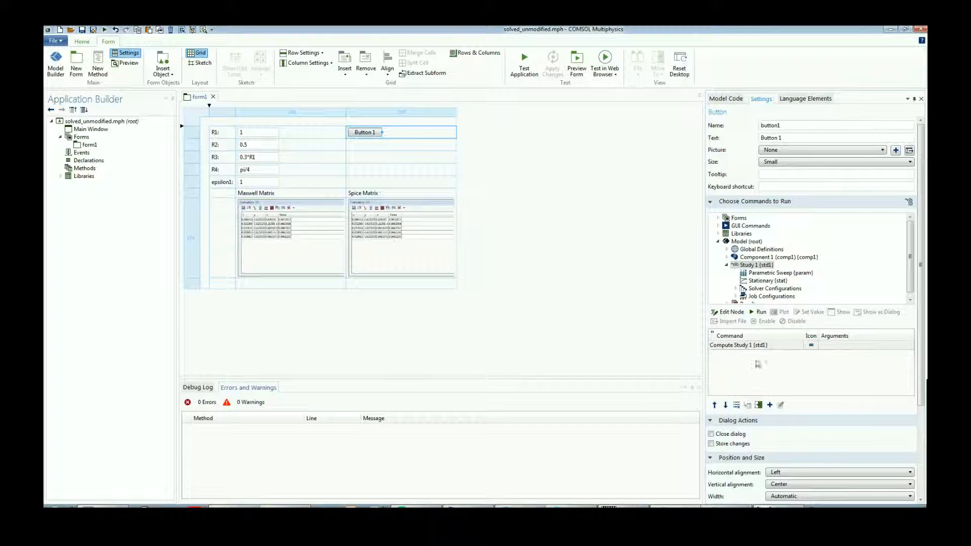
pyautogui.click(766, 348)
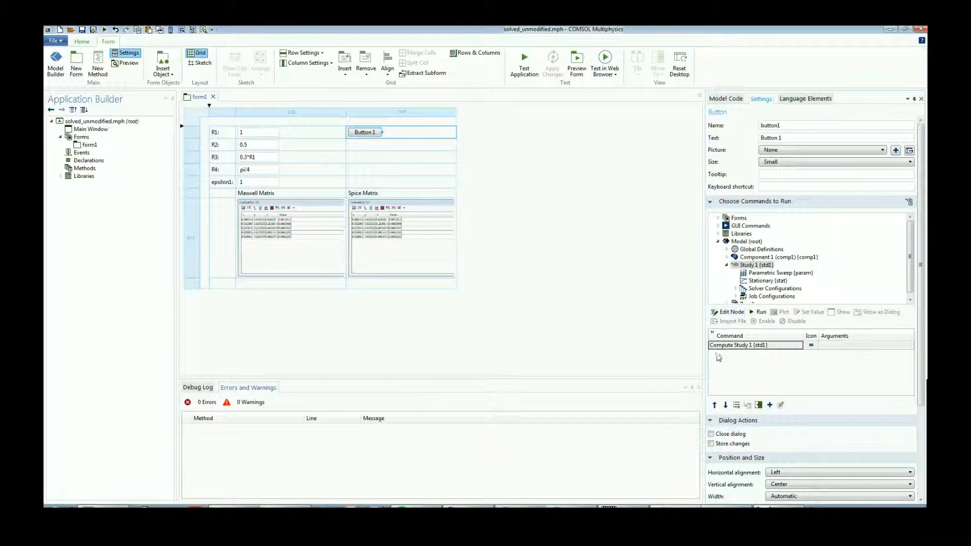
# Examine the Study 1 settings and its Compute function in the Model Builder, and return to the form.
pyautogui.click(56, 64)
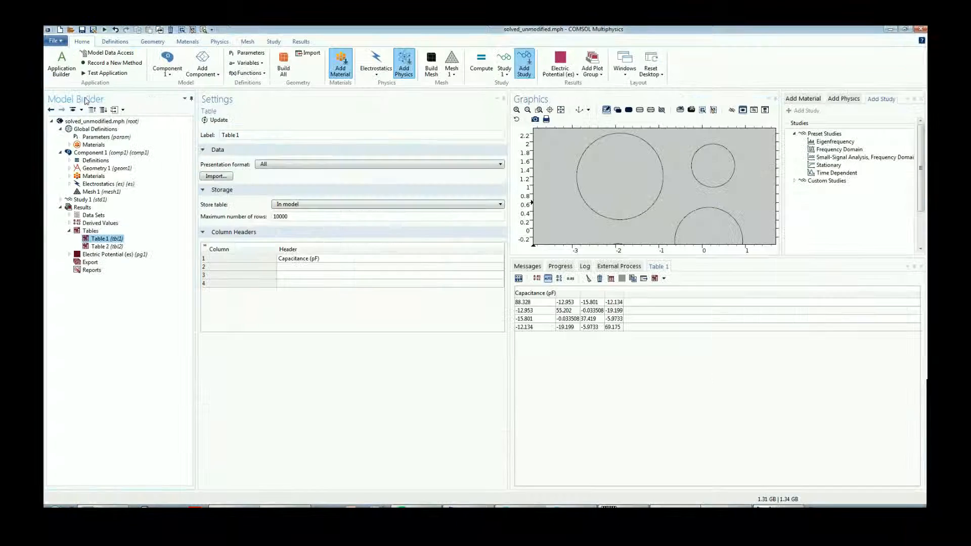
pyautogui.click(85, 200)
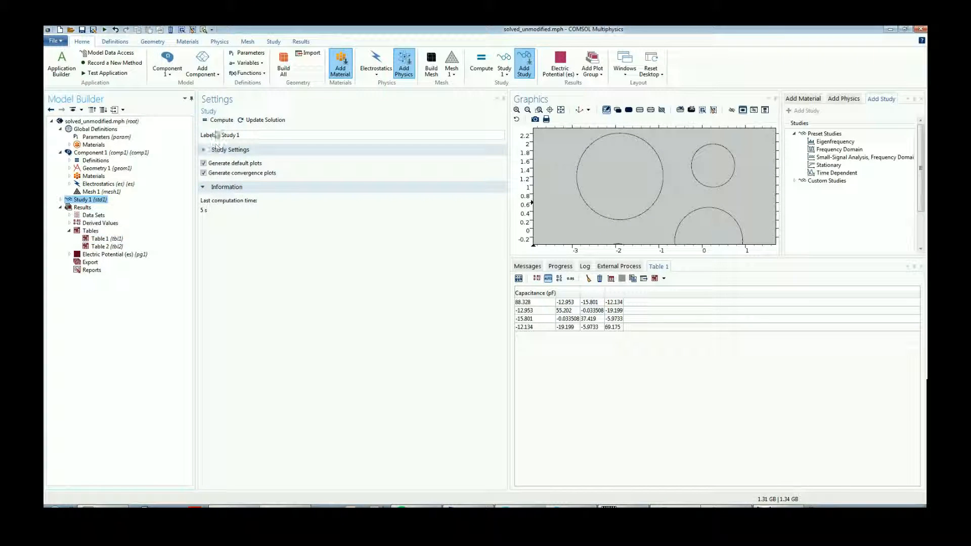
pyautogui.click(55, 64)
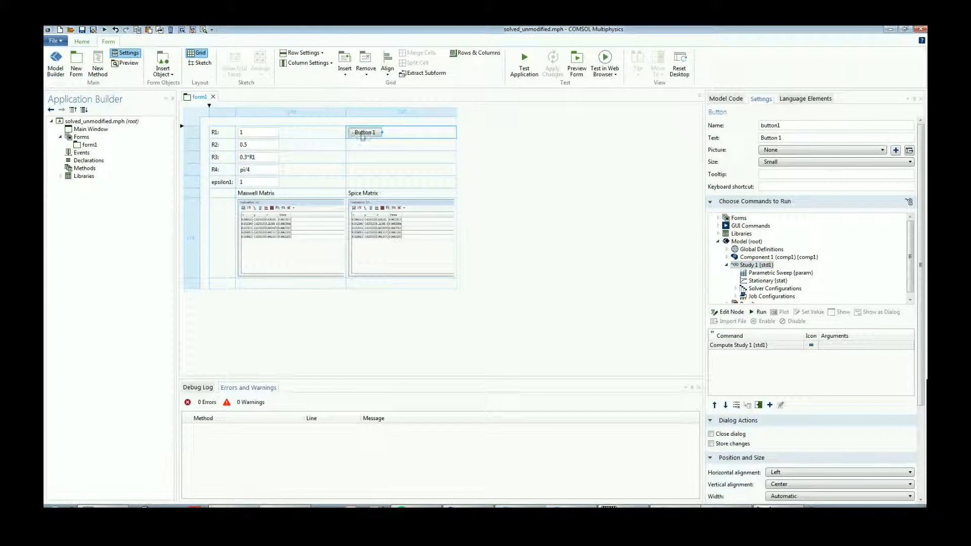
# Change the button's text to "Compute".
pyautogui.moveTo(784, 138); pyautogui.dragTo(703, 137)
pyautogui.write('C')
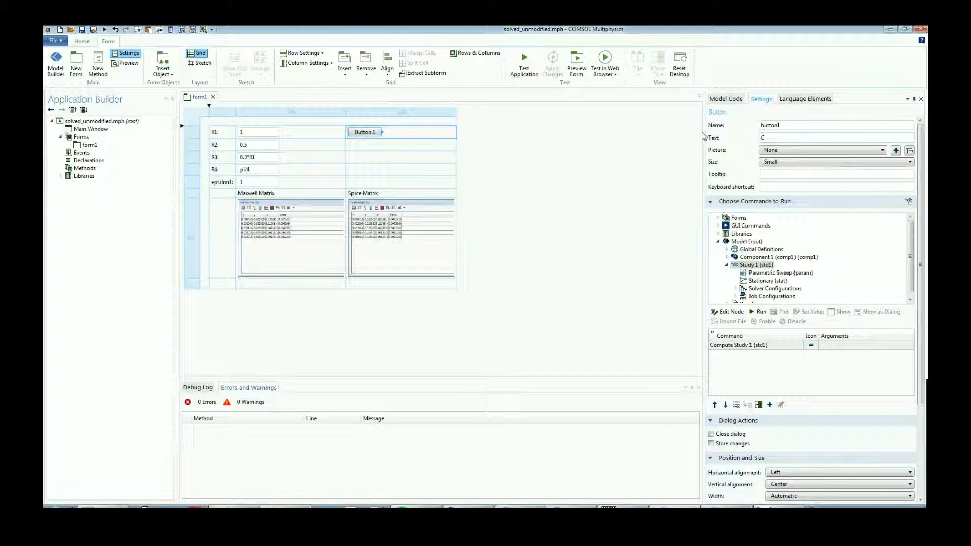
pyautogui.write('ompute')
pyautogui.click(507, 173)
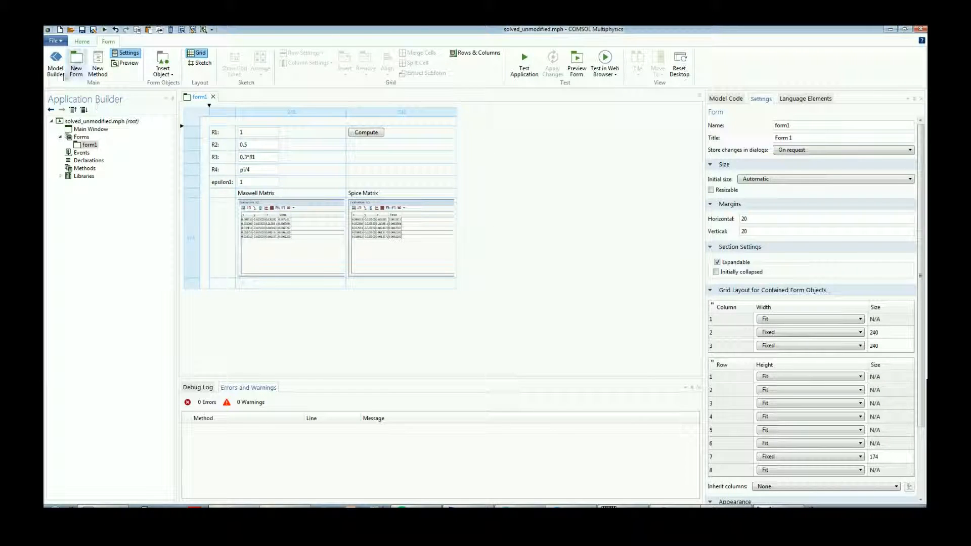
# Examine the settings of Global Matrix Evaluation 1 under the model's derived values, and return to the form.
pyautogui.click(56, 63)
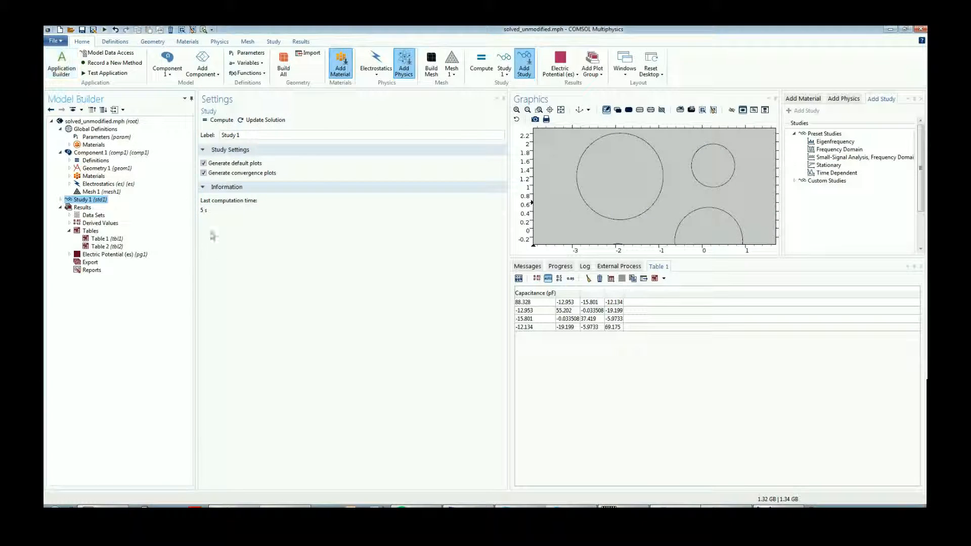
pyautogui.click(86, 223)
pyautogui.click(70, 223)
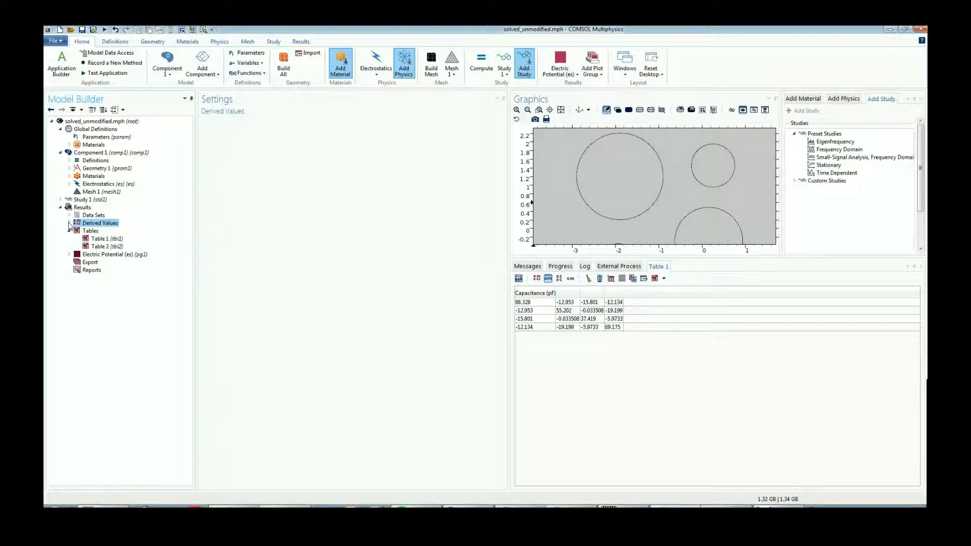
pyautogui.click(108, 231)
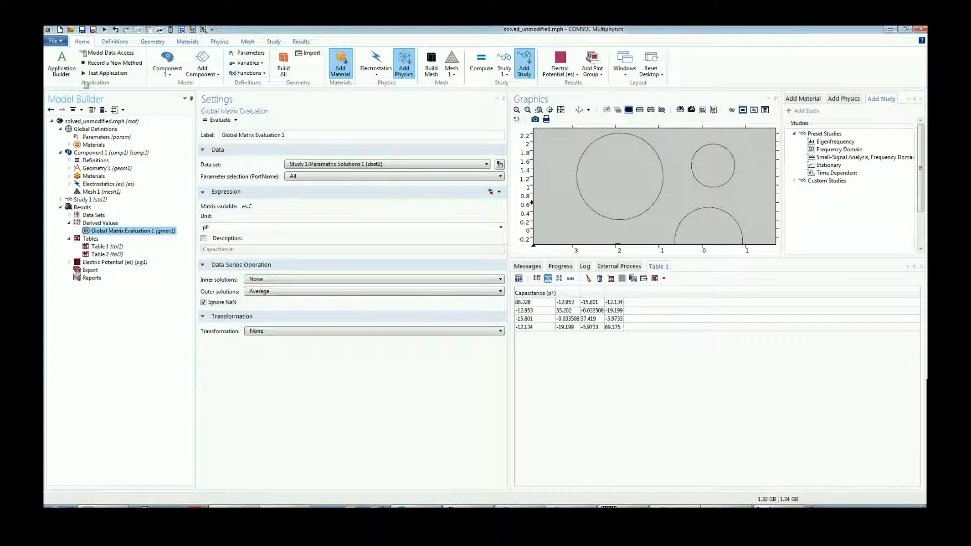
pyautogui.click(61, 63)
# Add a command to the Compute button that evaluates Global Matrix Evaluation 1 following the Study 1 computation.
pyautogui.click(373, 134)
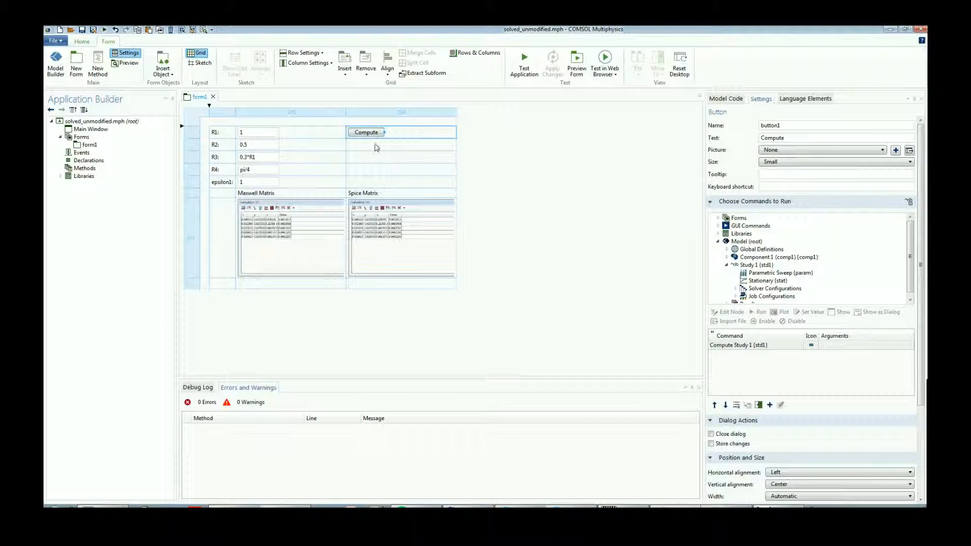
pyautogui.click(376, 147)
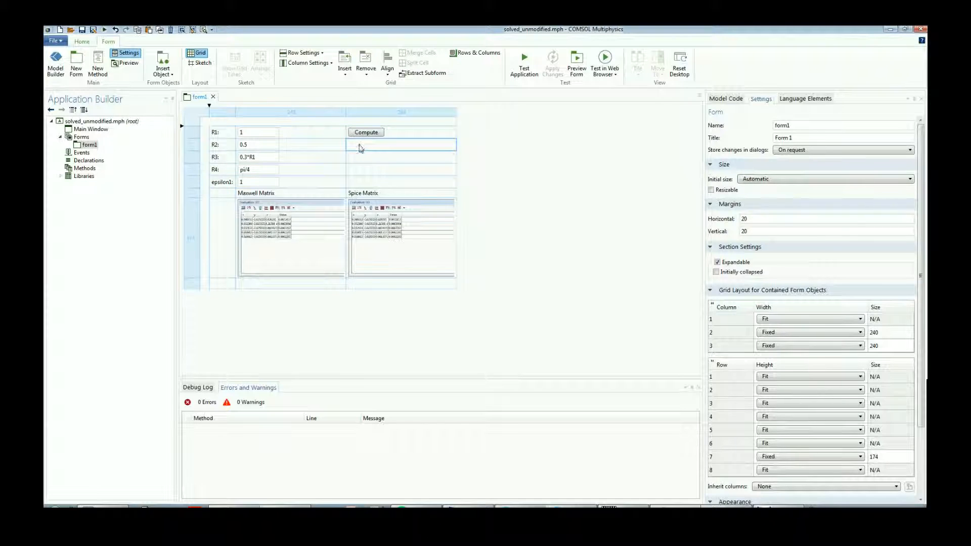
pyautogui.click(361, 133)
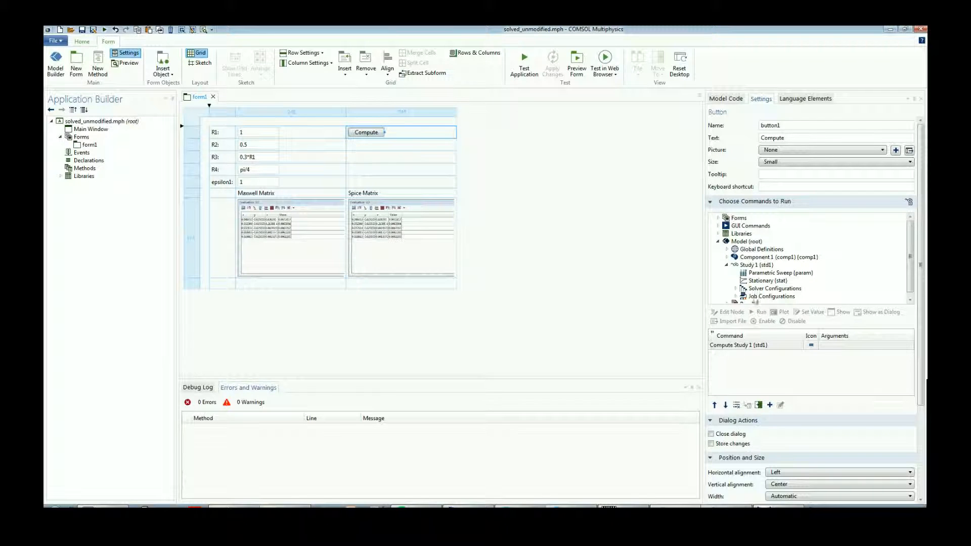
pyautogui.click(732, 265)
pyautogui.scroll(-1, 725, 293)
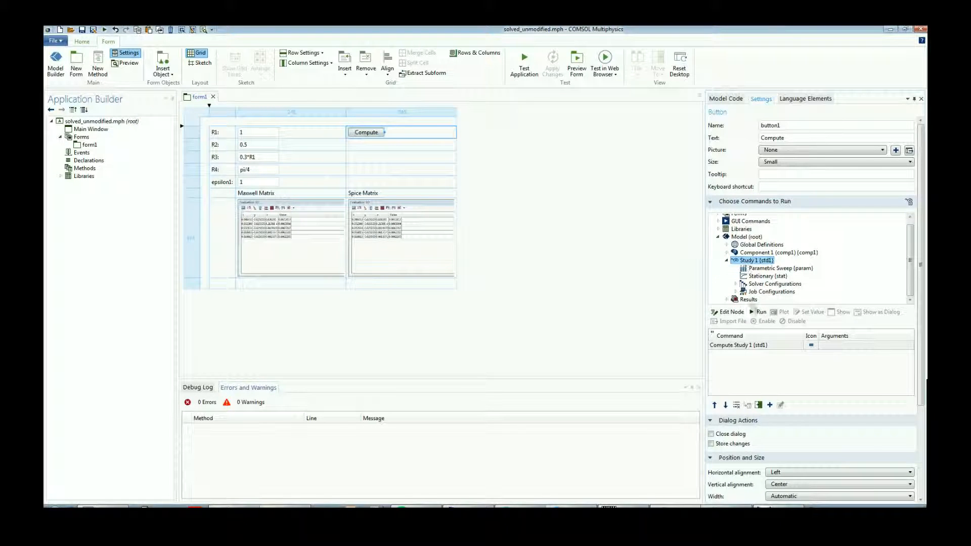
pyautogui.click(726, 299)
pyautogui.click(736, 283)
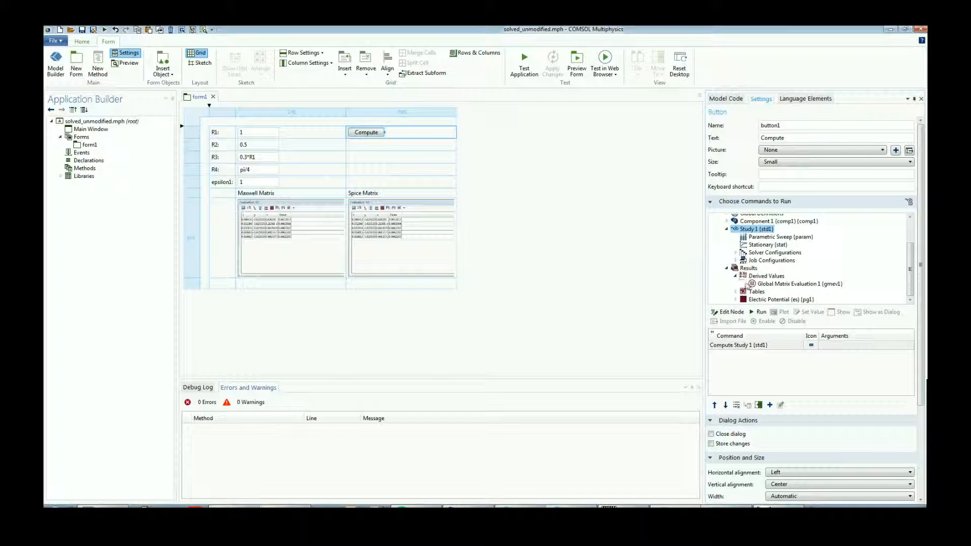
pyautogui.click(768, 284)
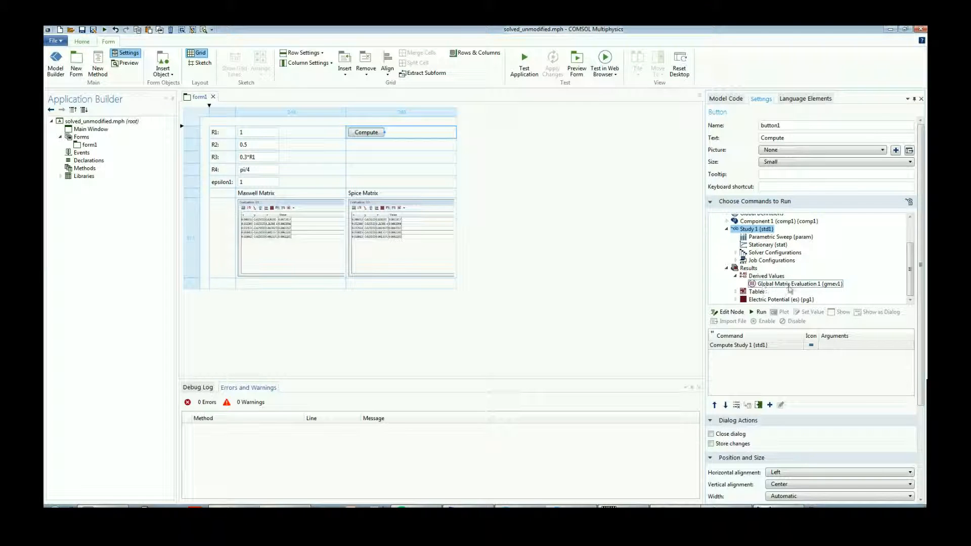
pyautogui.doubleClick(788, 287)
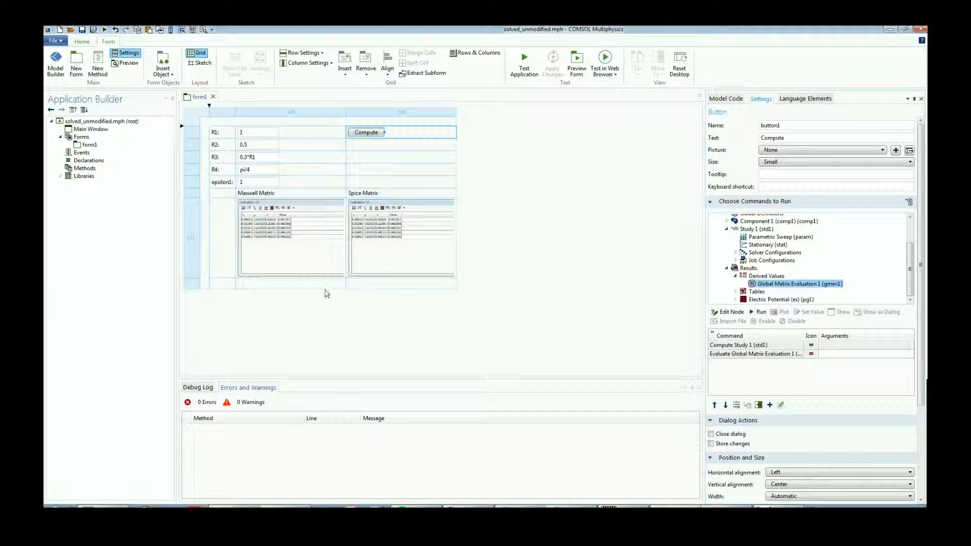
pyautogui.click(547, 259)
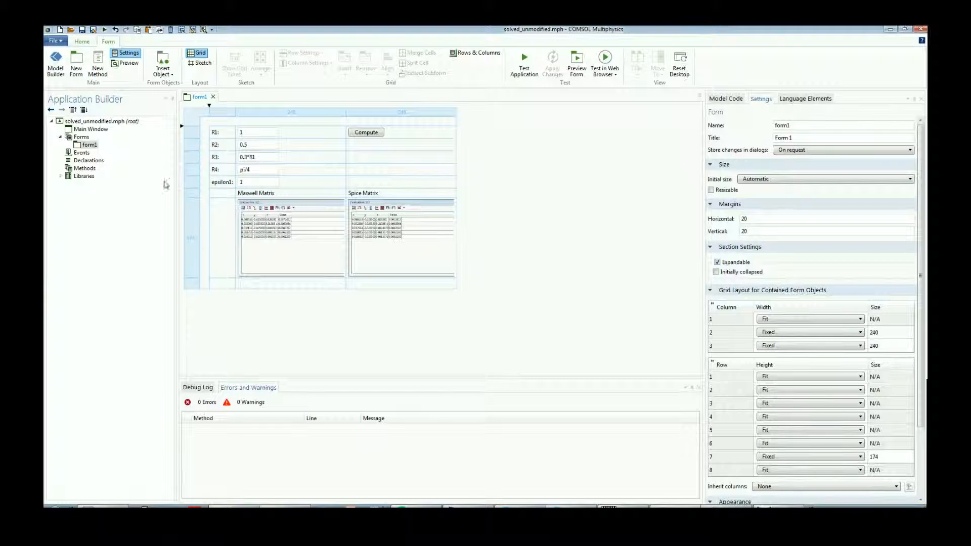
# Create a new method named Transform and paste the prepared Maxwell-to-Spice matrix conversion code into it.
pyautogui.click(89, 161)
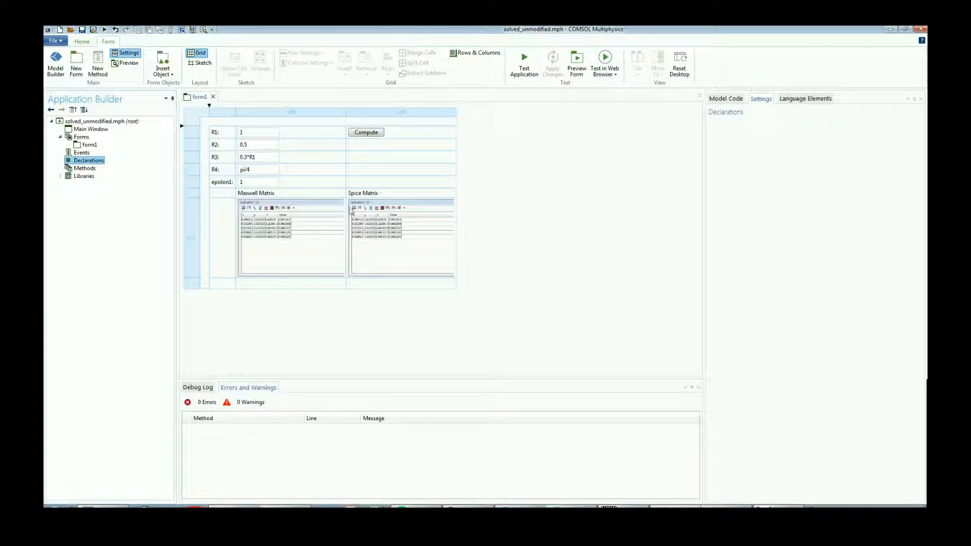
pyautogui.click(84, 168)
pyautogui.rightClick(84, 168)
pyautogui.click(92, 177)
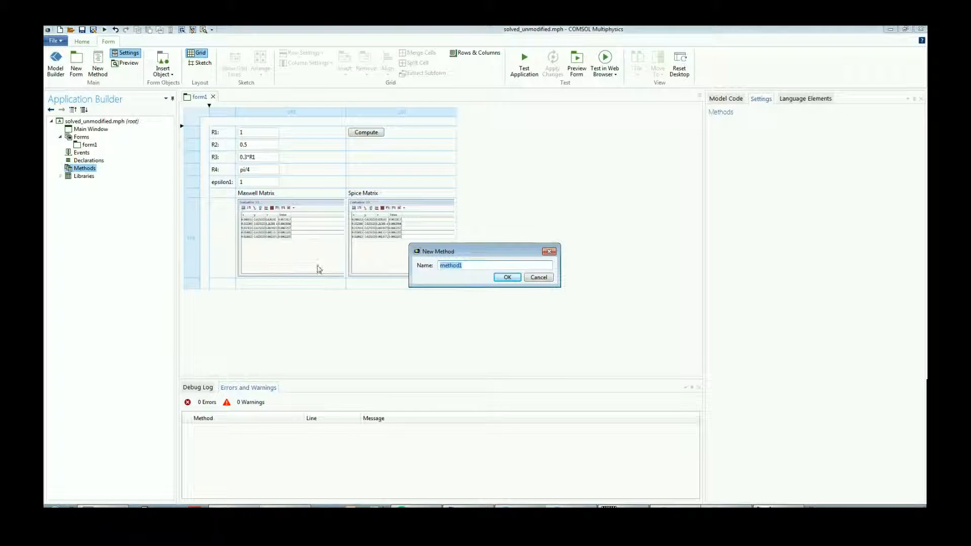
pyautogui.write('Transform')
pyautogui.press('Return')
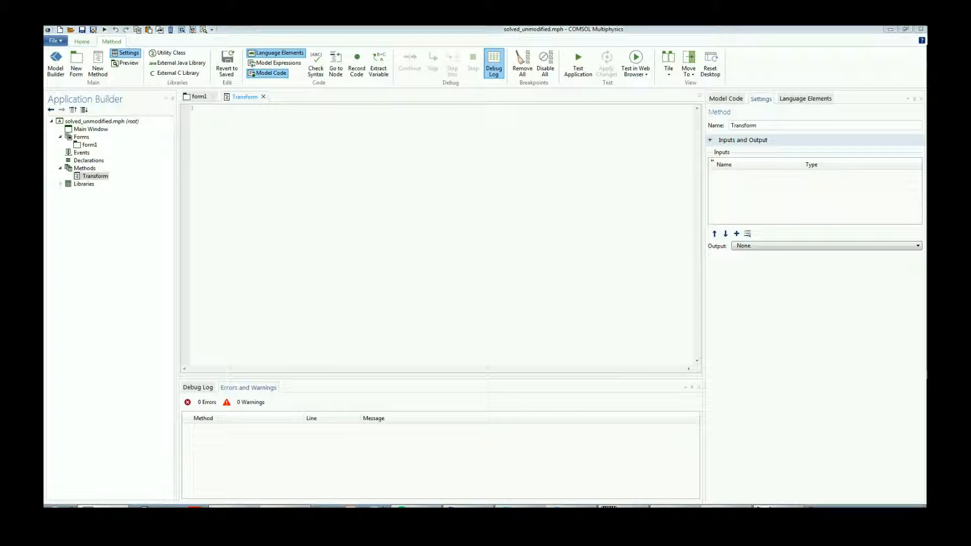
pyautogui.hotkey('ctrl', 'v')
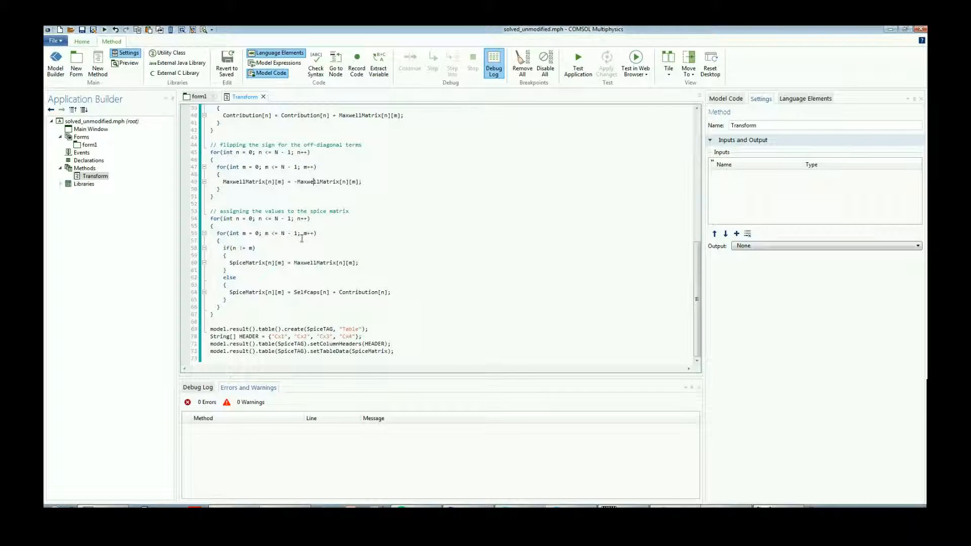
# Replace the hard-coded "tbl1" in the ArrayTemp line with the variable MaxwellTAG and tidy the alignment of the tag declarations.
pyautogui.scroll(12, 302, 239)
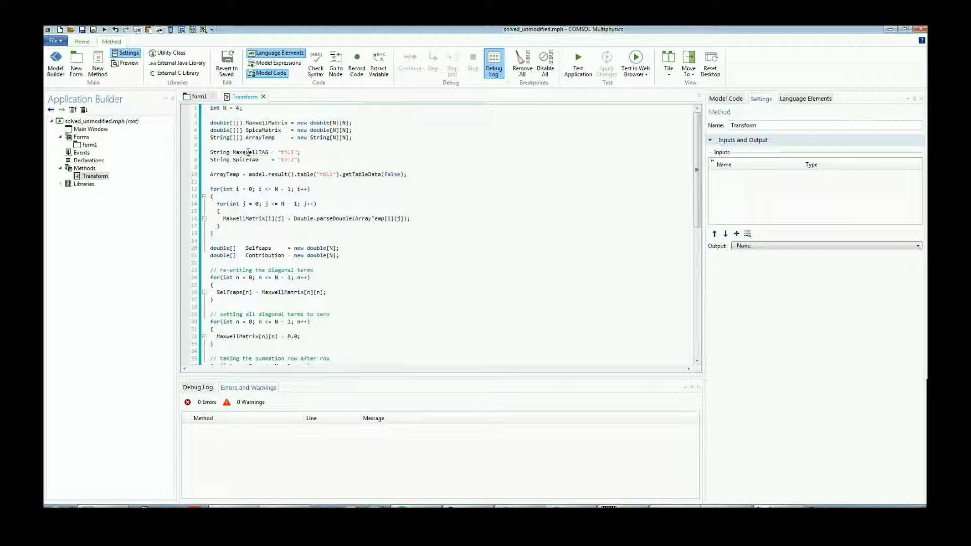
pyautogui.press('BackSpace')
pyautogui.doubleClick(258, 153)
pyautogui.hotkey('ctrl', 'c')
pyautogui.moveTo(316, 174); pyautogui.dragTo(339, 175)
pyautogui.hotkey('ctrl', 'v')
pyautogui.click(299, 160)
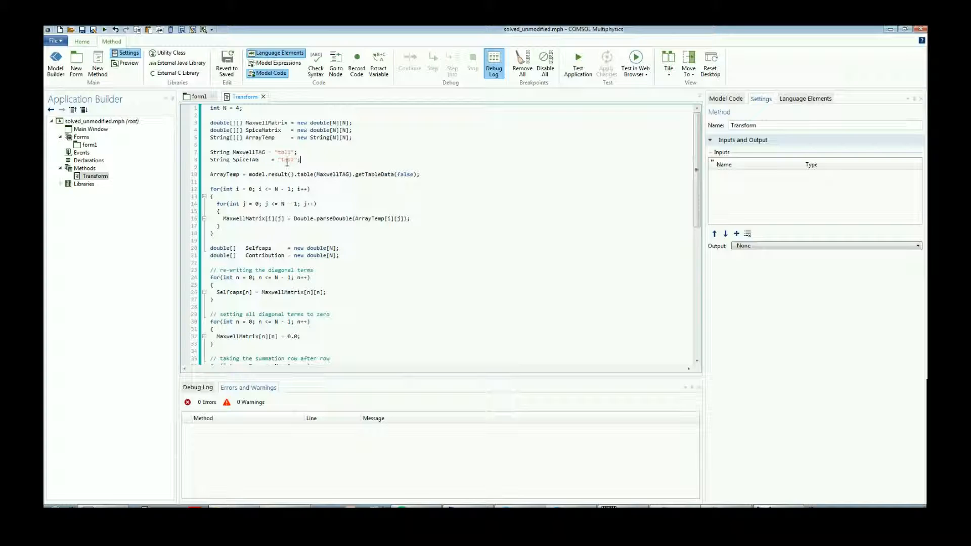
pyautogui.click(270, 152)
# Check the existing result tables in the Model Builder, and comment out the Transform line that creates the SpiceTAG table.
pyautogui.scroll(-12, 276, 137)
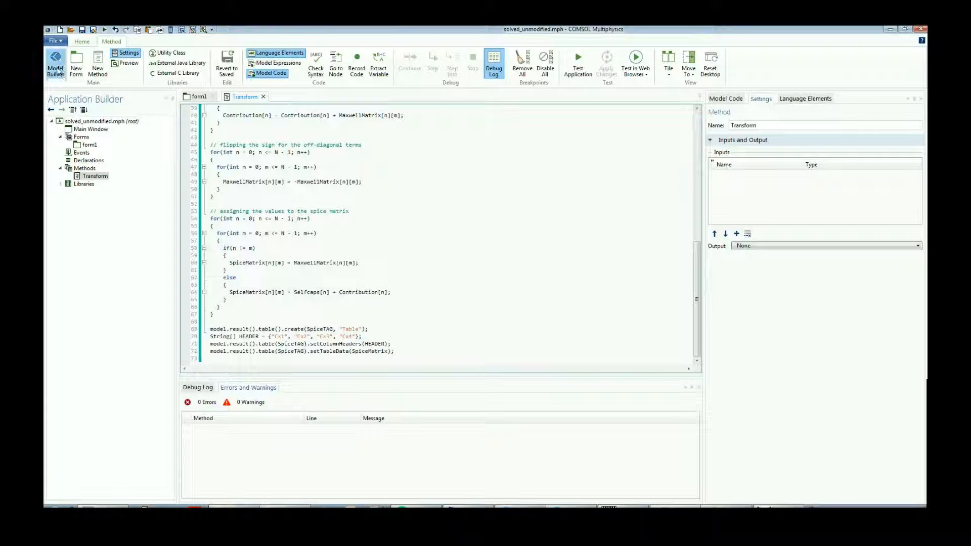
pyautogui.click(55, 61)
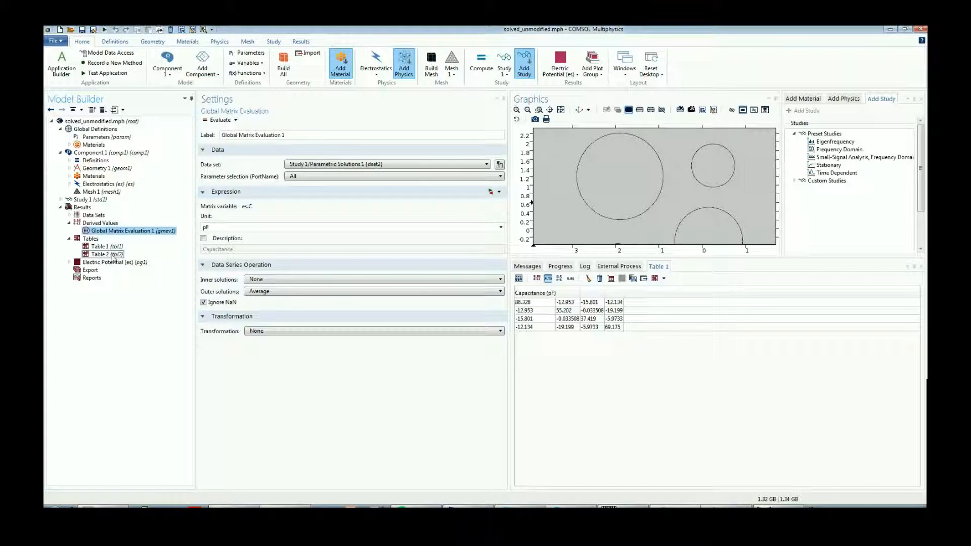
pyautogui.click(61, 74)
pyautogui.click(199, 96)
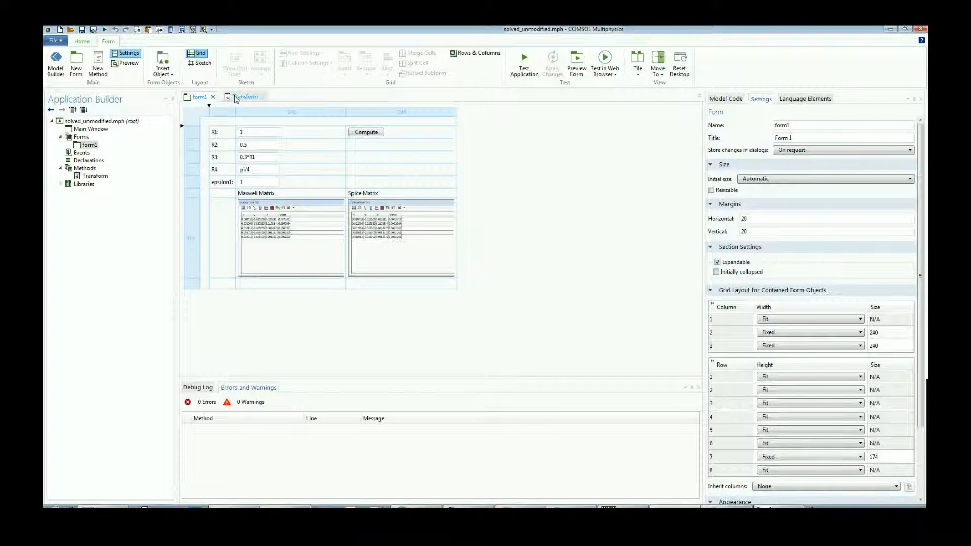
pyautogui.click(237, 97)
pyautogui.click(210, 329)
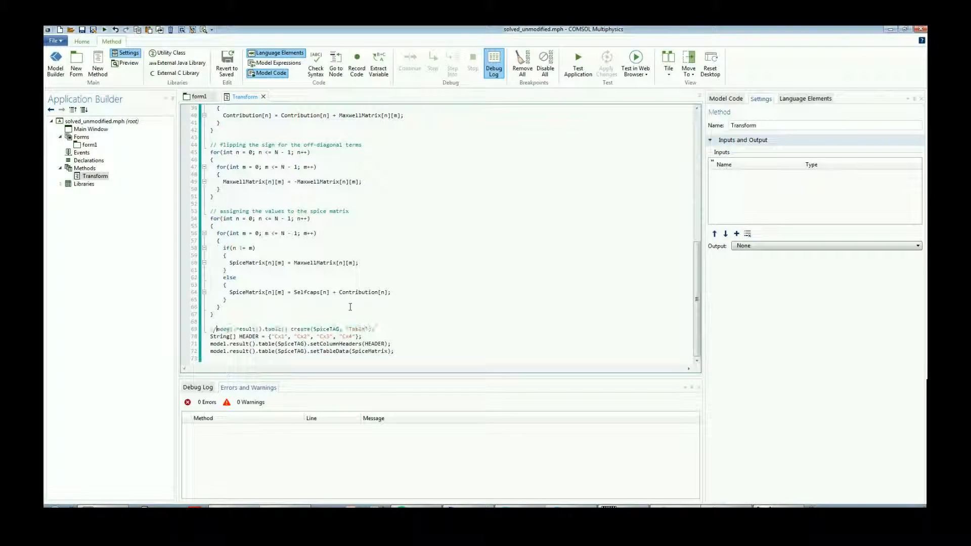
# Try inserting the If block template from the language elements below the ArrayTemp line, and delete it again.
pyautogui.scroll(7, 327, 300)
pyautogui.scroll(6, 328, 300)
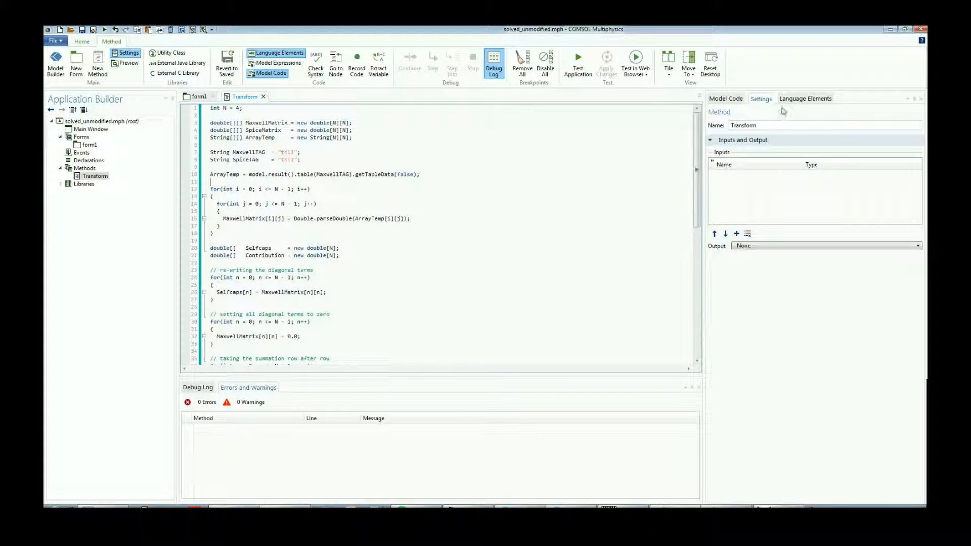
pyautogui.click(796, 99)
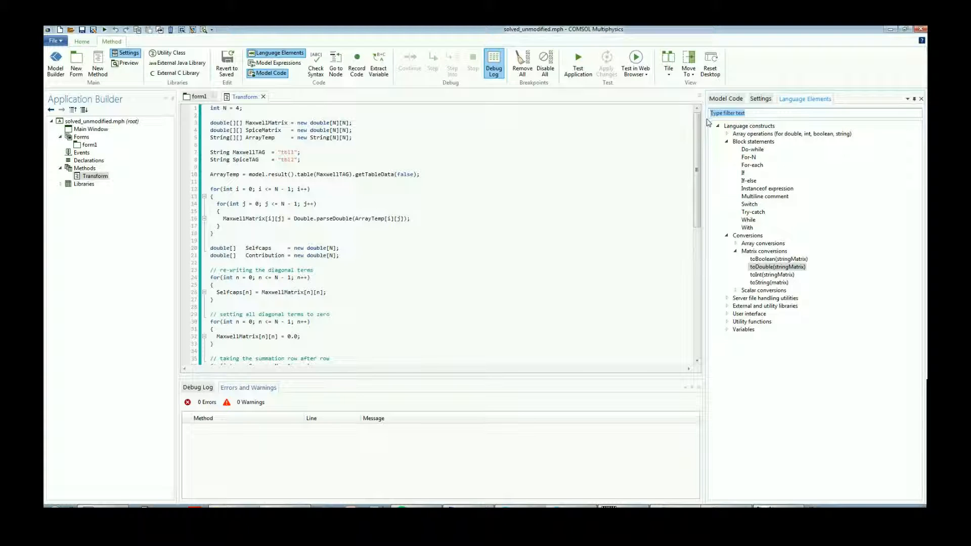
pyautogui.click(208, 196)
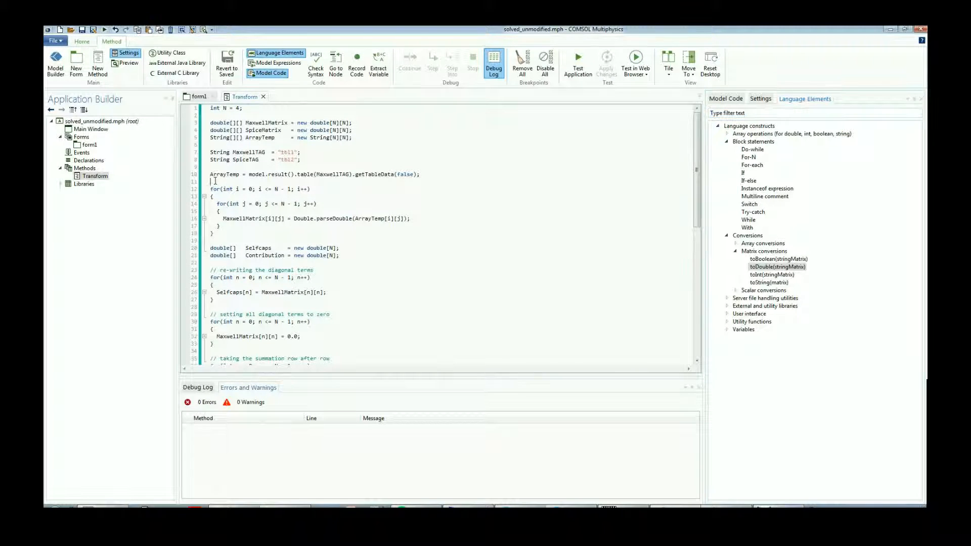
pyautogui.click(743, 173)
pyautogui.doubleClick(743, 175)
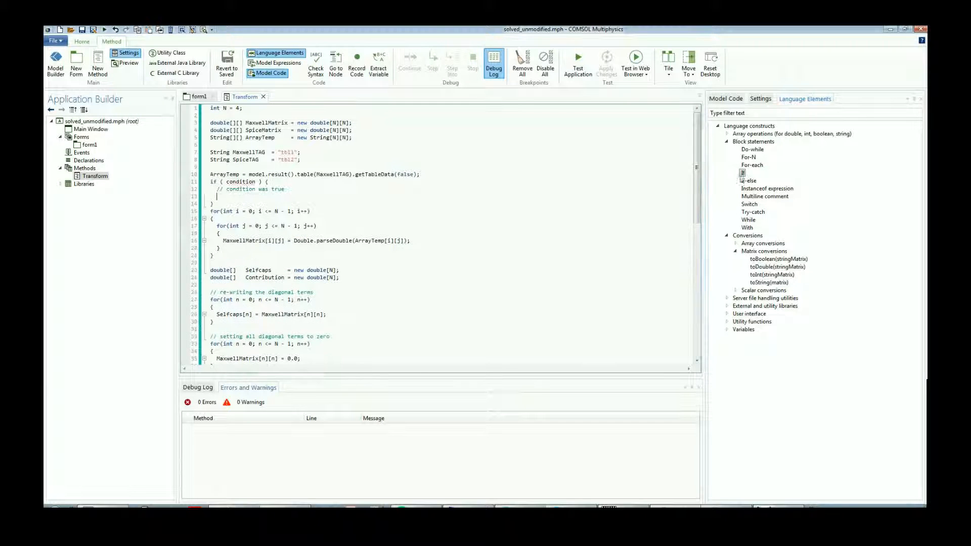
pyautogui.click(217, 205)
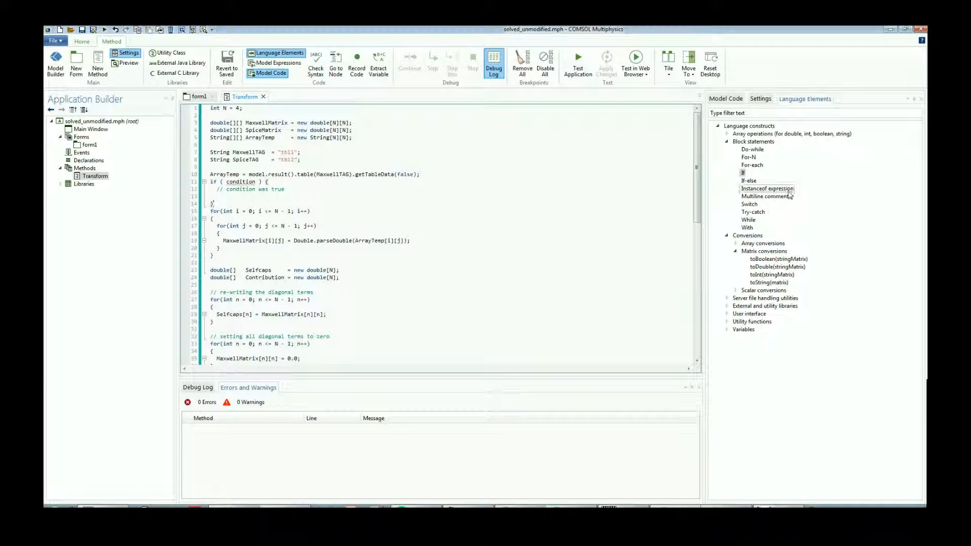
pyautogui.moveTo(221, 203); pyautogui.dragTo(211, 181)
pyautogui.press('Delete')
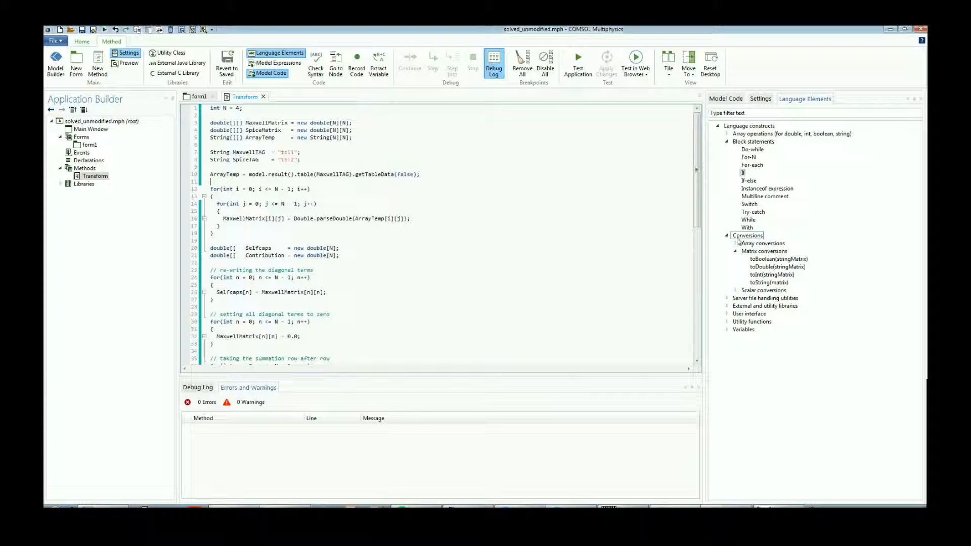
# Replace the nested loops that parse ArrayTemp with the matrix conversion MaxwellMatrix = toDouble(ArrayTemp).
pyautogui.doubleClick(782, 269)
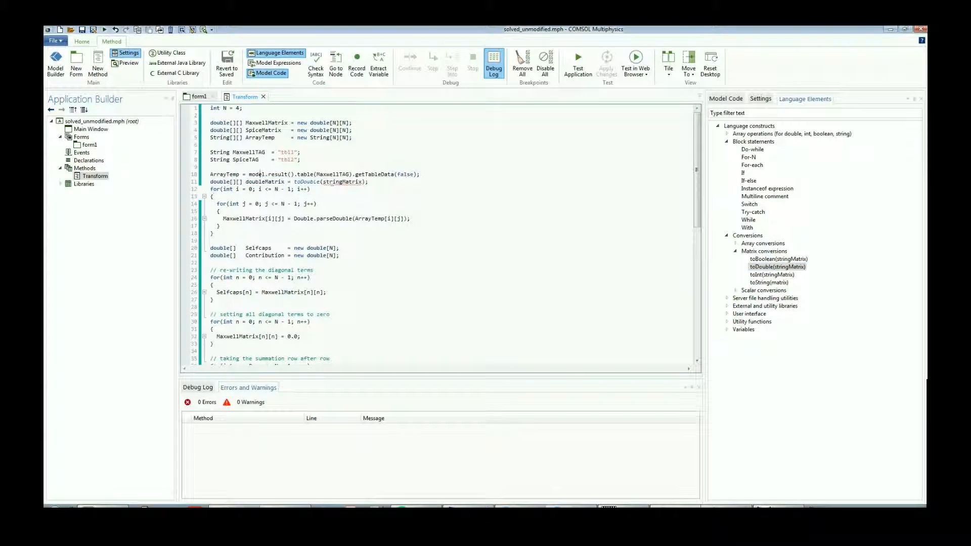
pyautogui.doubleClick(224, 174)
pyautogui.doubleClick(340, 182)
pyautogui.hotkey('ctrl', 'v')
pyautogui.doubleClick(260, 122)
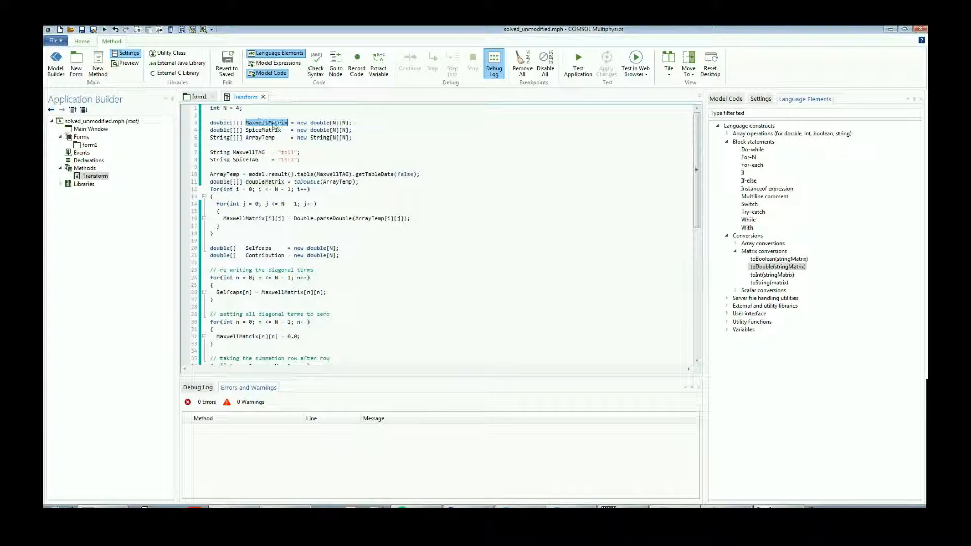
pyautogui.moveTo(285, 181); pyautogui.dragTo(205, 182)
pyautogui.hotkey('ctrl', 'v')
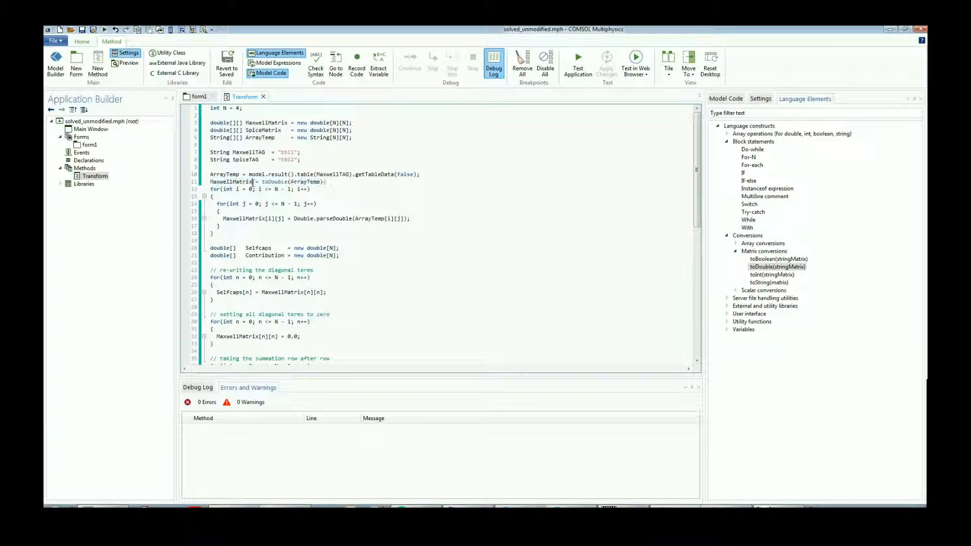
pyautogui.moveTo(218, 234); pyautogui.dragTo(206, 190)
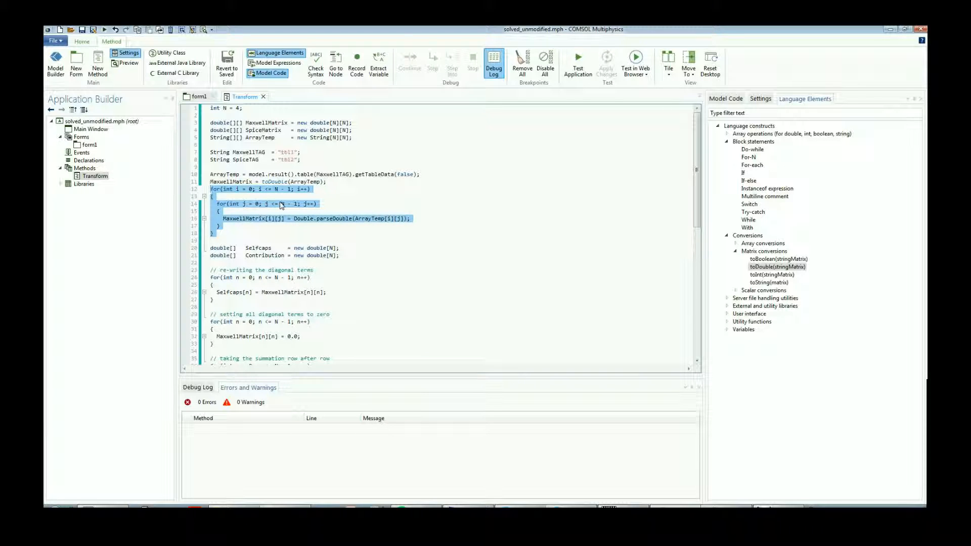
pyautogui.press('Delete')
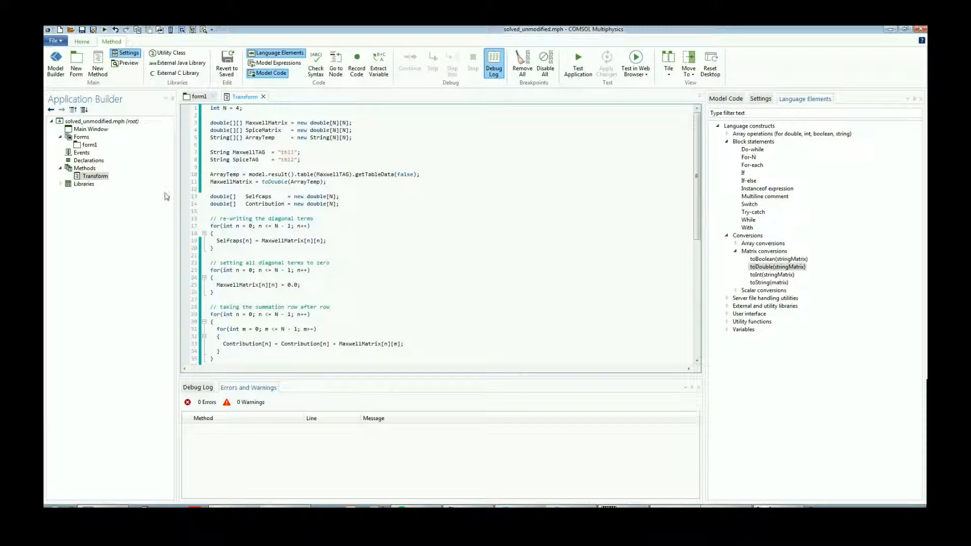
# Add the Transform method as the last command run by the form's Compute button.
pyautogui.click(199, 97)
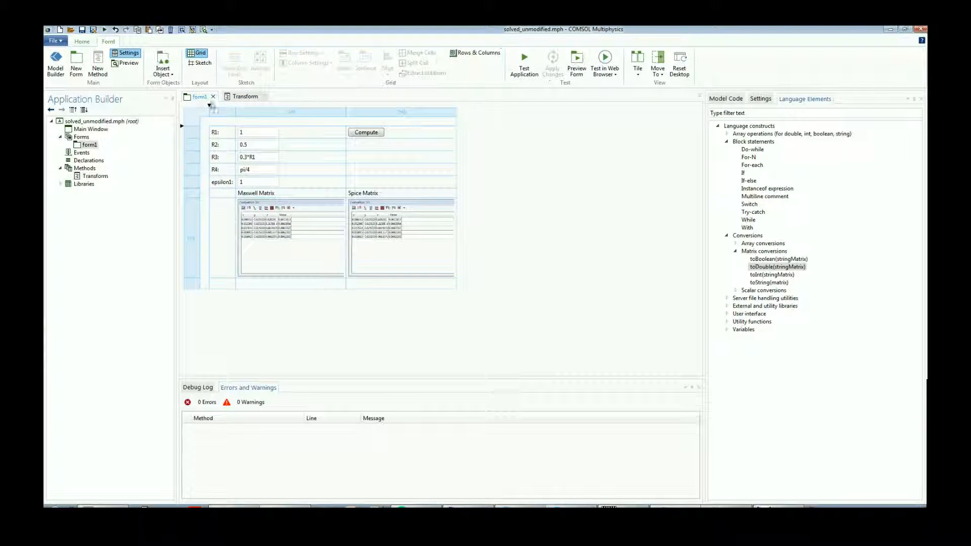
pyautogui.click(373, 134)
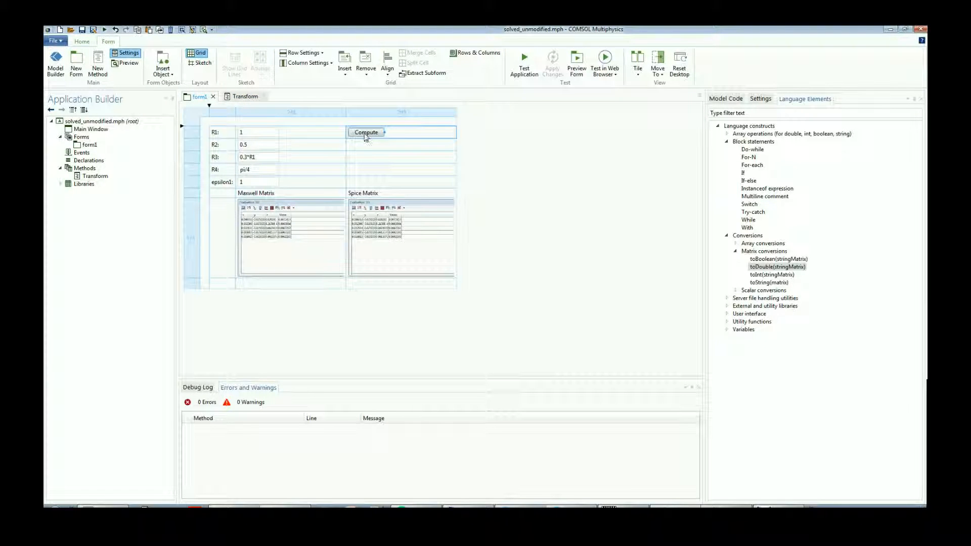
pyautogui.click(761, 98)
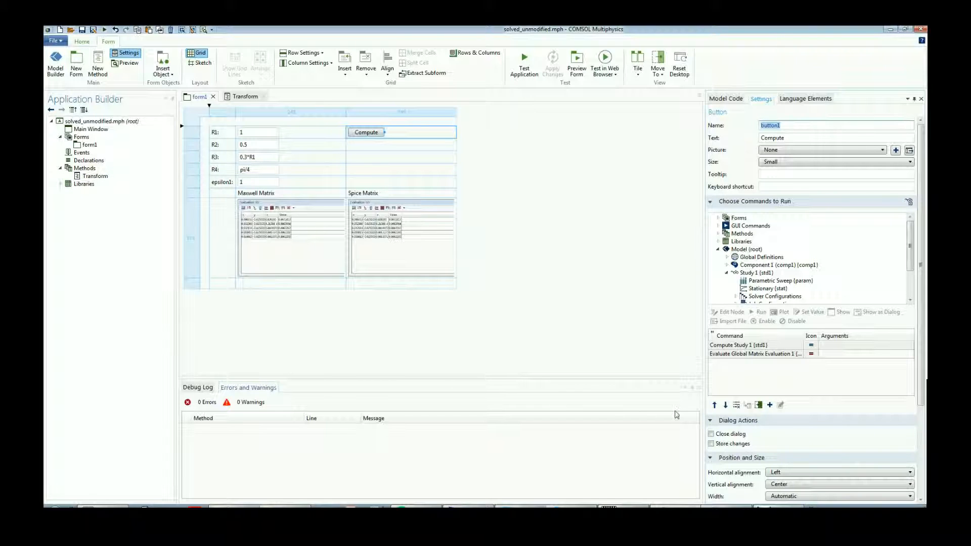
pyautogui.click(747, 366)
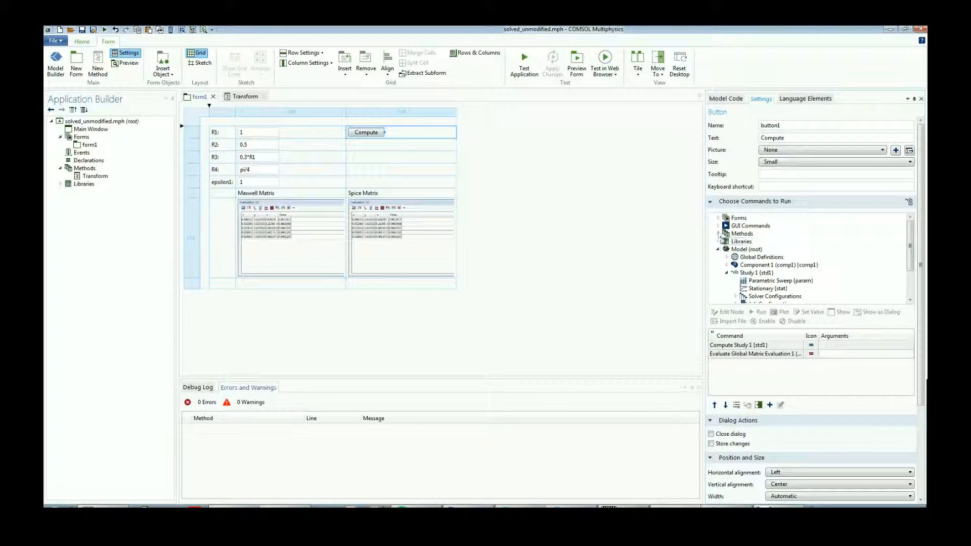
pyautogui.click(718, 234)
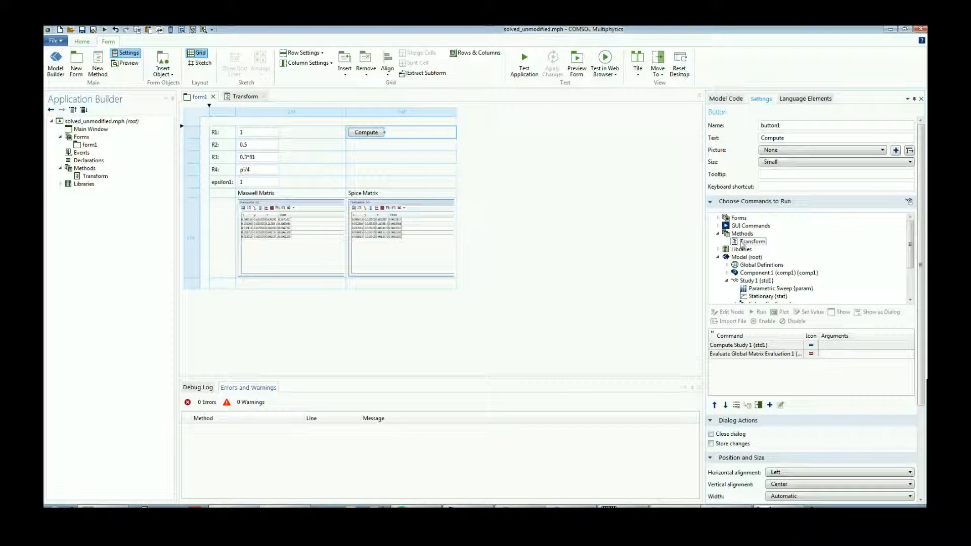
pyautogui.doubleClick(742, 242)
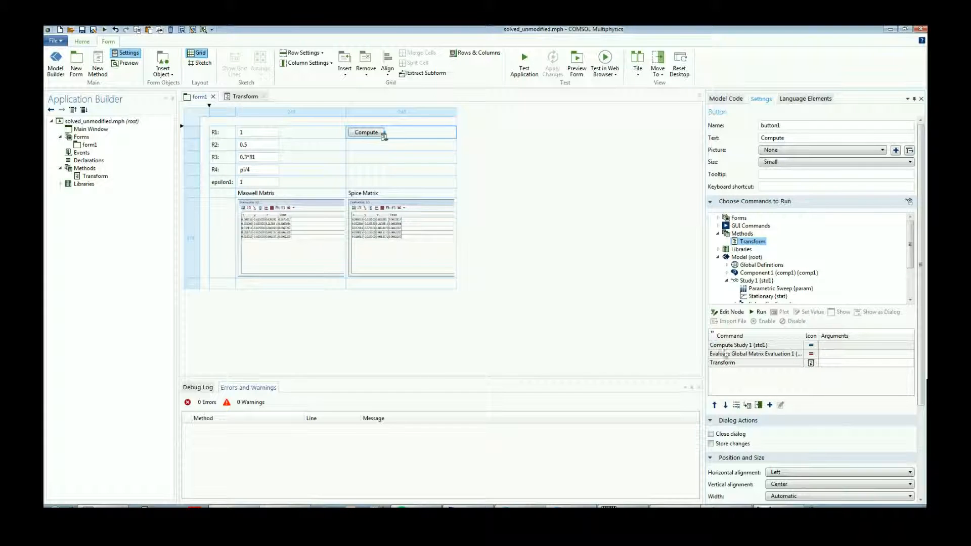
pyautogui.click(576, 303)
# Test the application by computing with the default parameters and again with R1 set to 2.
pyautogui.click(526, 72)
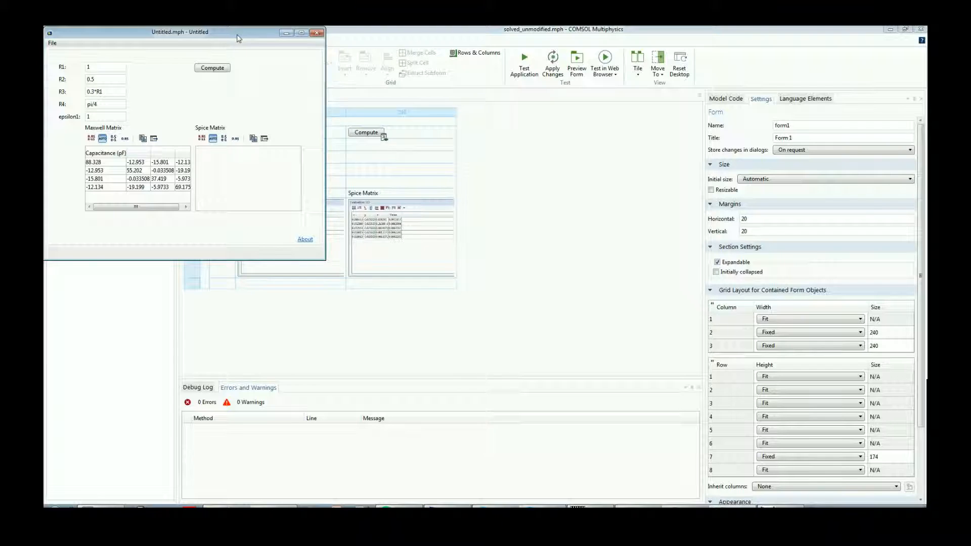
pyautogui.moveTo(241, 33); pyautogui.dragTo(476, 106)
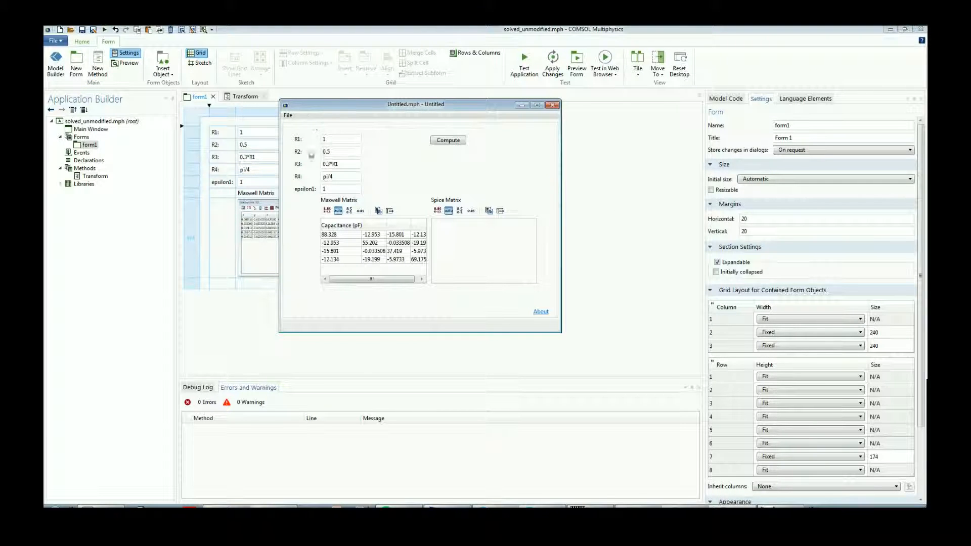
pyautogui.click(451, 142)
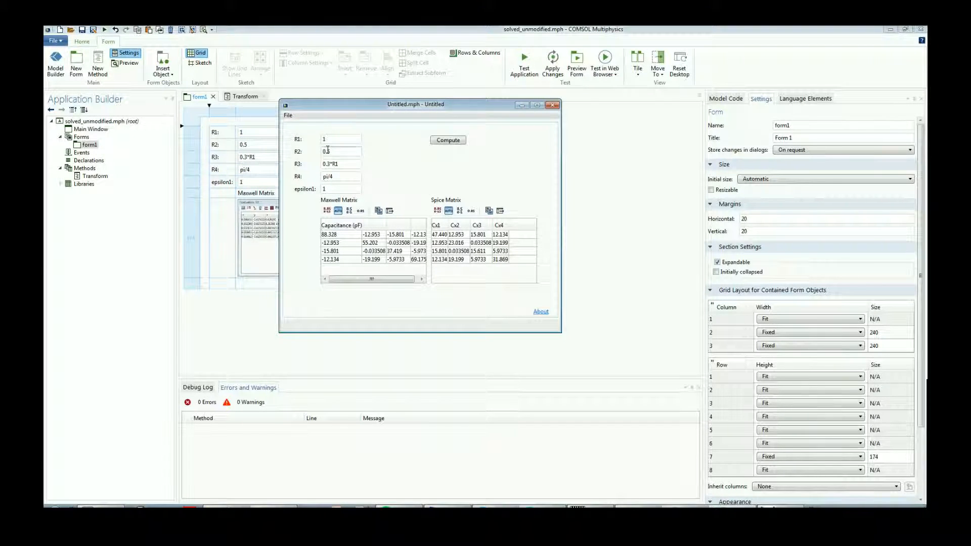
pyautogui.moveTo(327, 139); pyautogui.dragTo(298, 142)
pyautogui.click(449, 144)
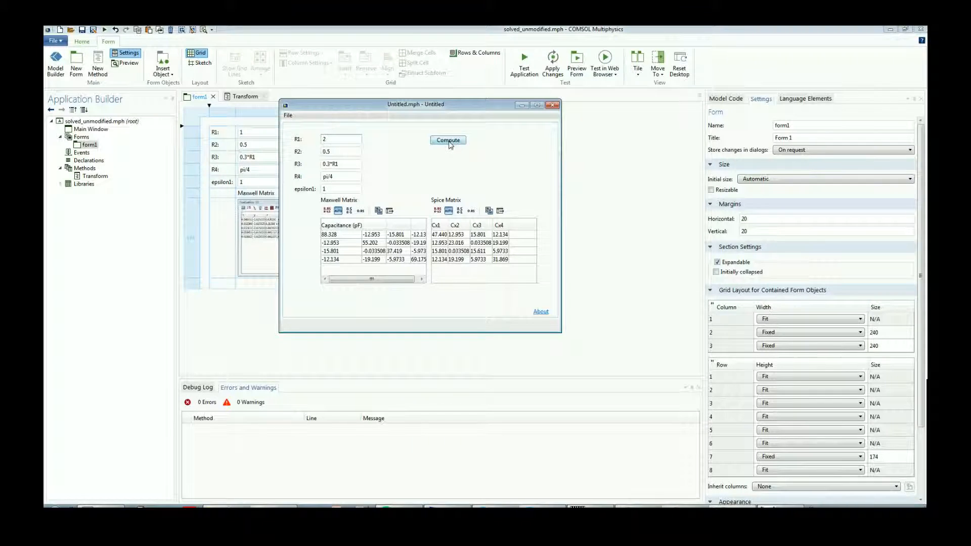